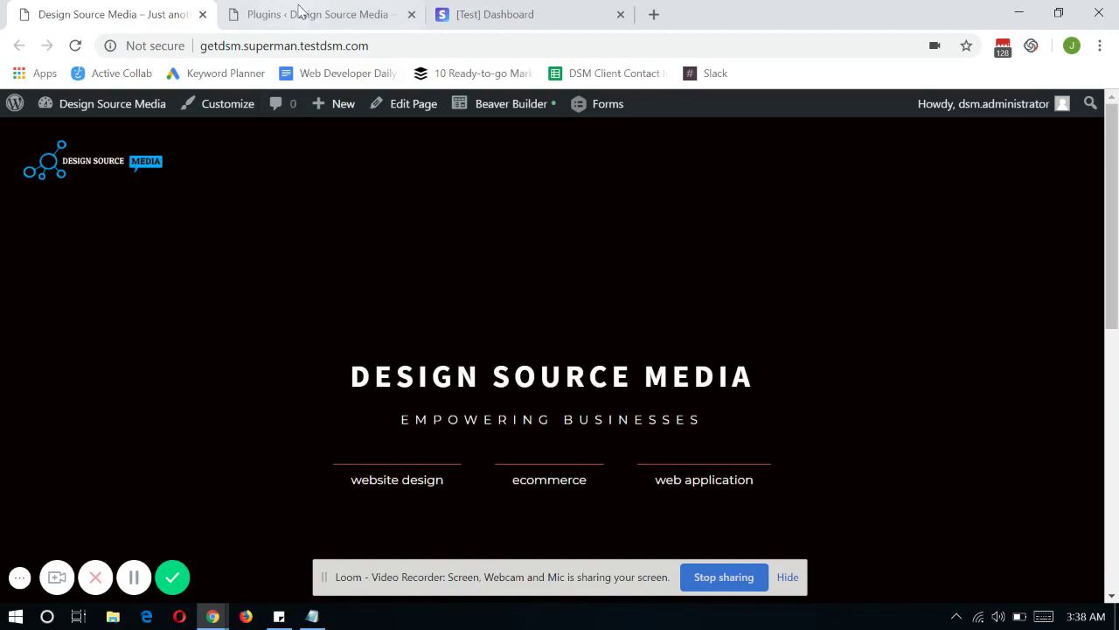
Check the installed plugins list for Gravity Forms and the Gravity Forms Stripe Add-On
click(299, 12)
scroll(442, 288, down, 1)
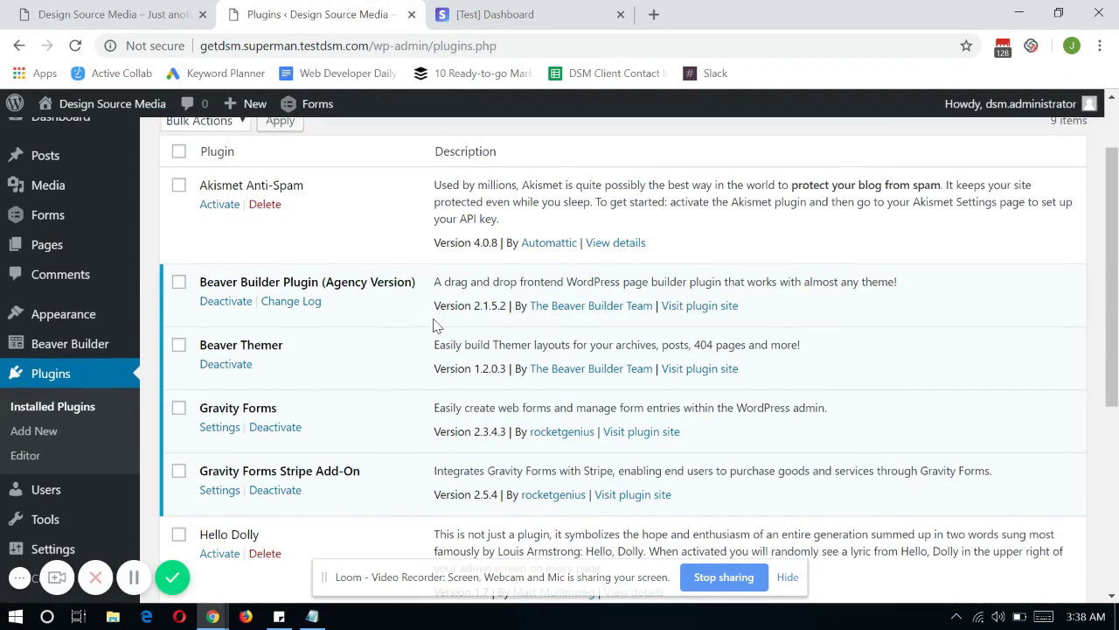
scroll(276, 411, down, 1)
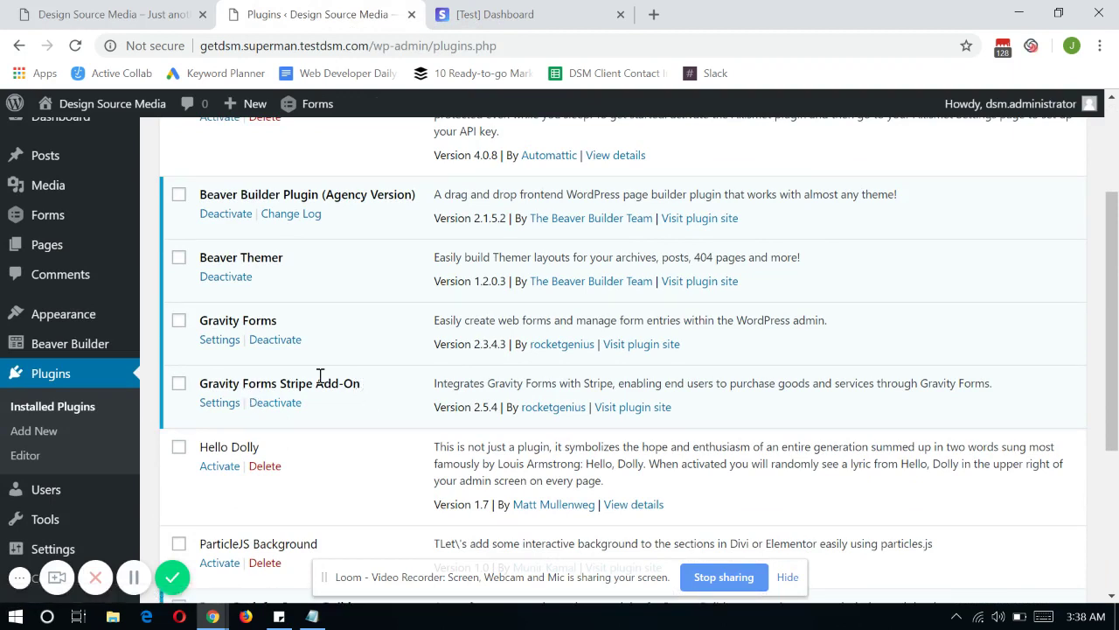
Open the Stripe API settings within the global Gravity Forms settings
mouse_move(82, 225)
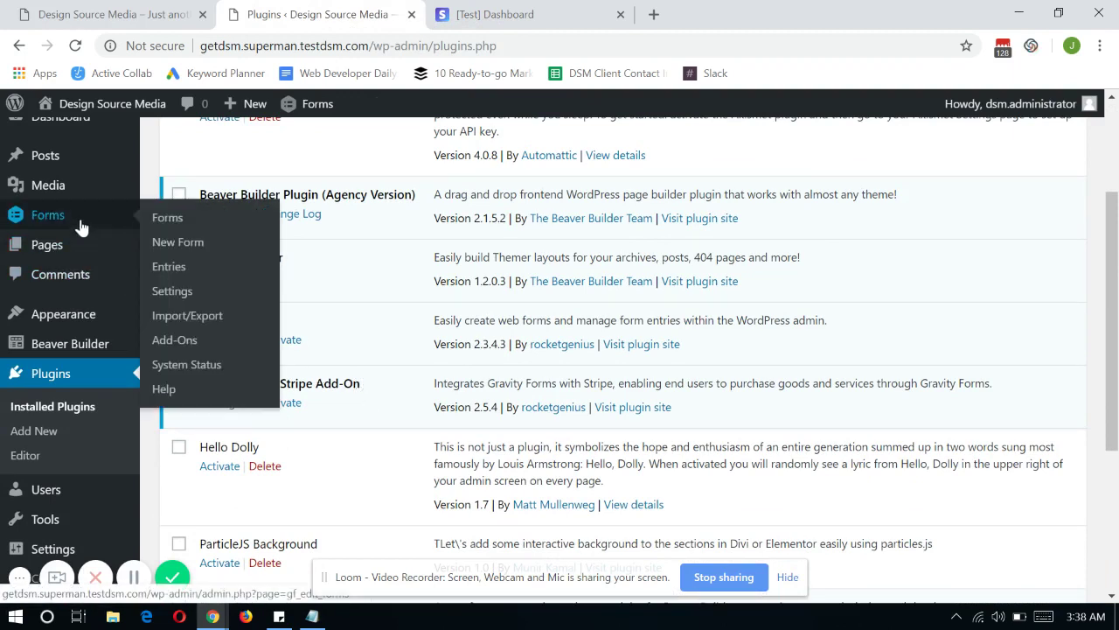
click(193, 293)
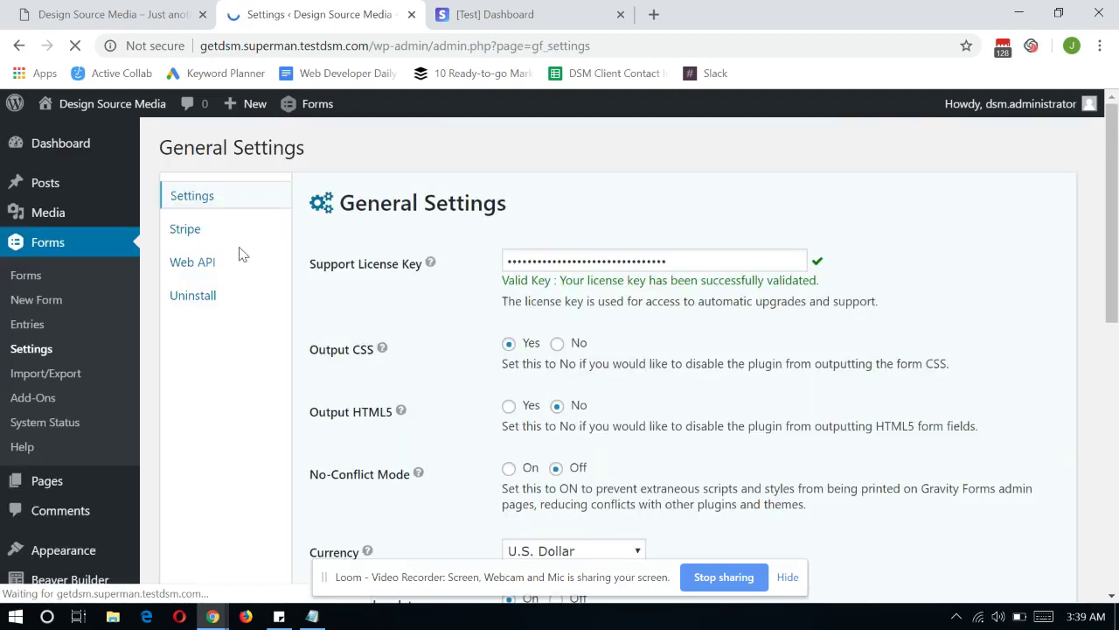
click(219, 228)
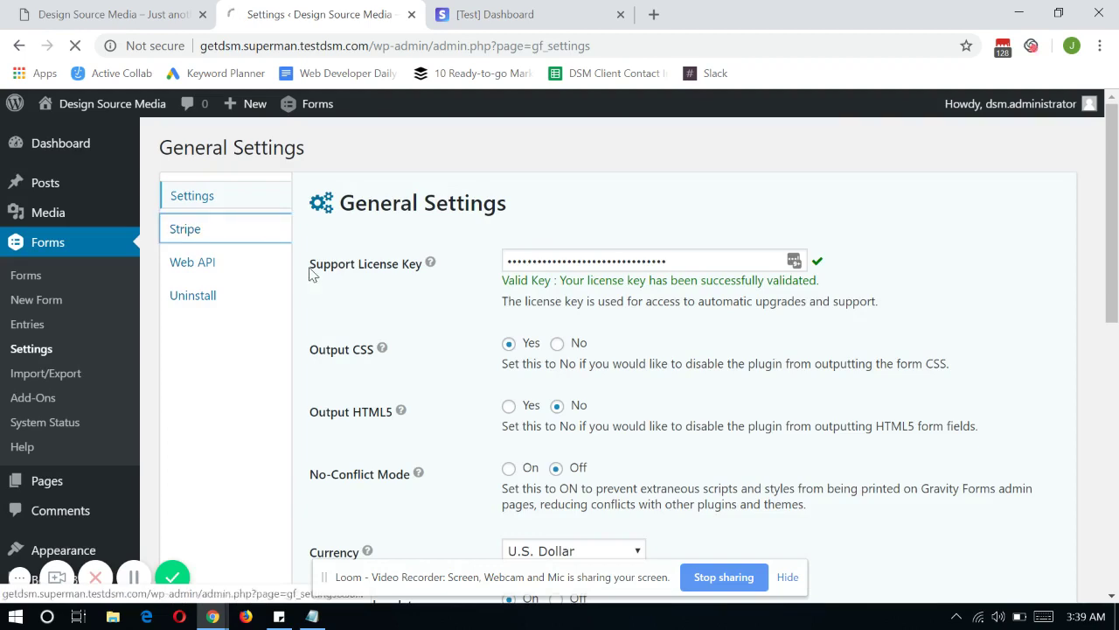
scroll(412, 332, down, 1)
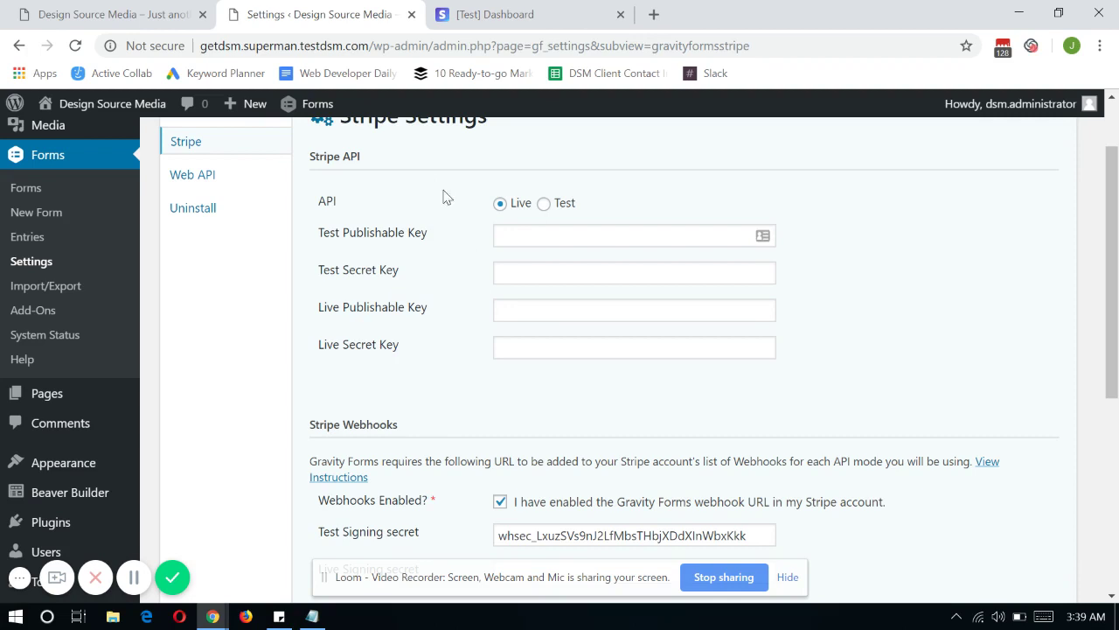
Copy the test publishable key from the Stripe dashboard into the Test Publishable Key field of the Gravity Forms Stripe settings
click(514, 7)
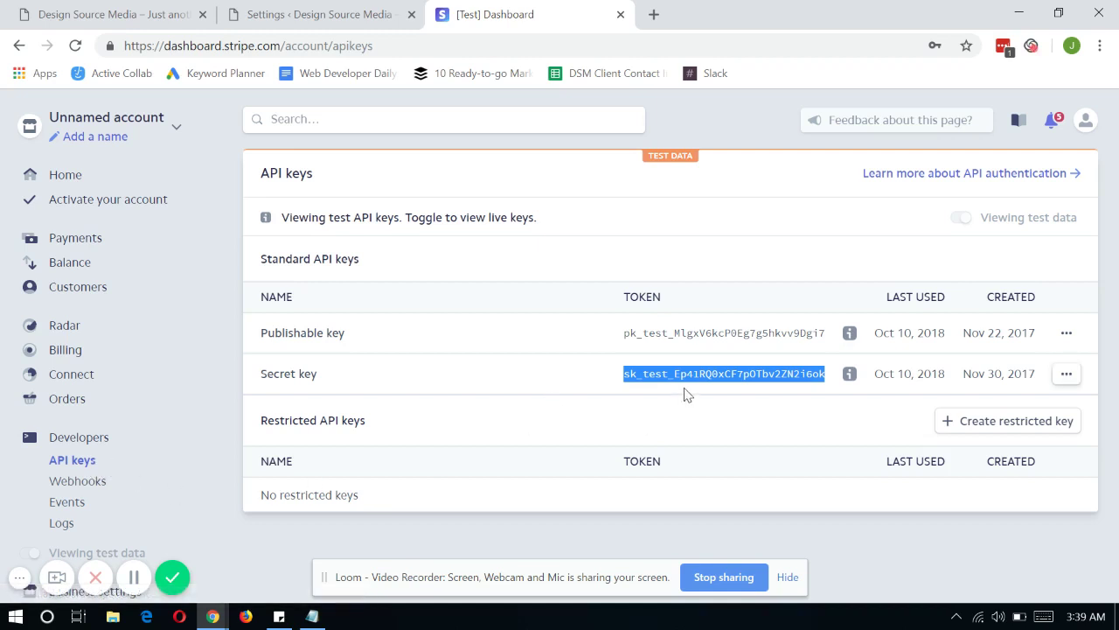
click(657, 371)
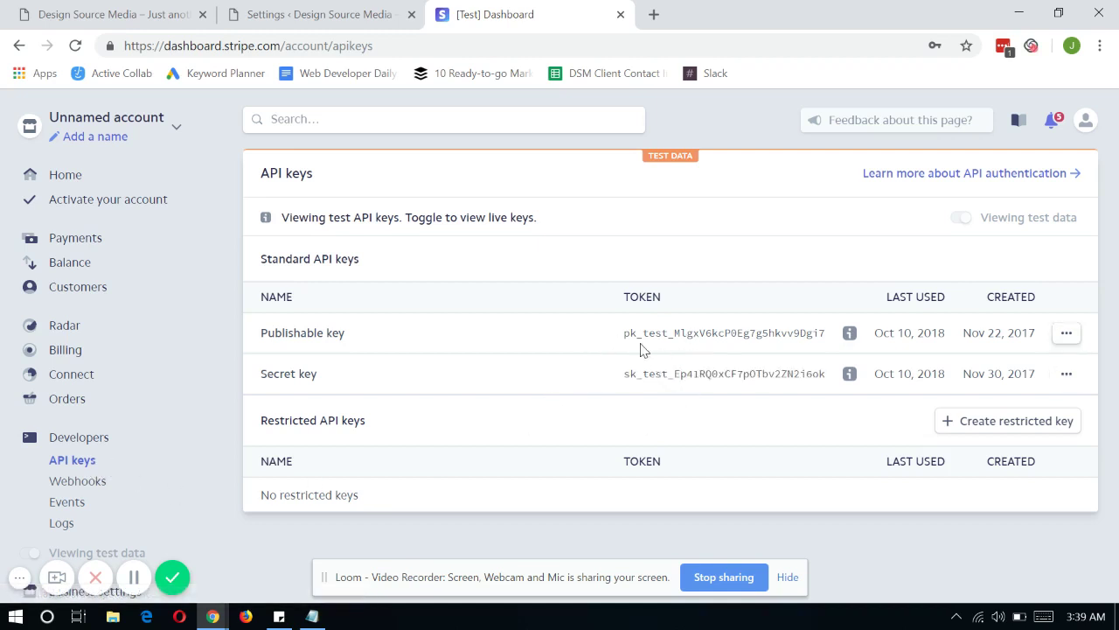
drag(264, 332, 692, 328)
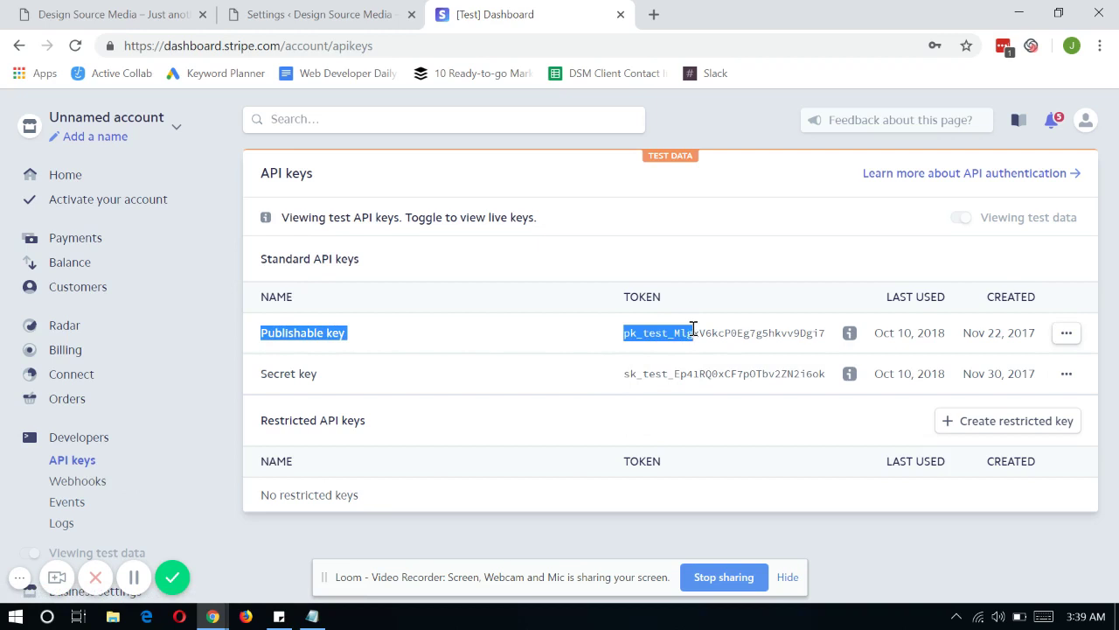
drag(256, 374, 710, 374)
click(664, 333)
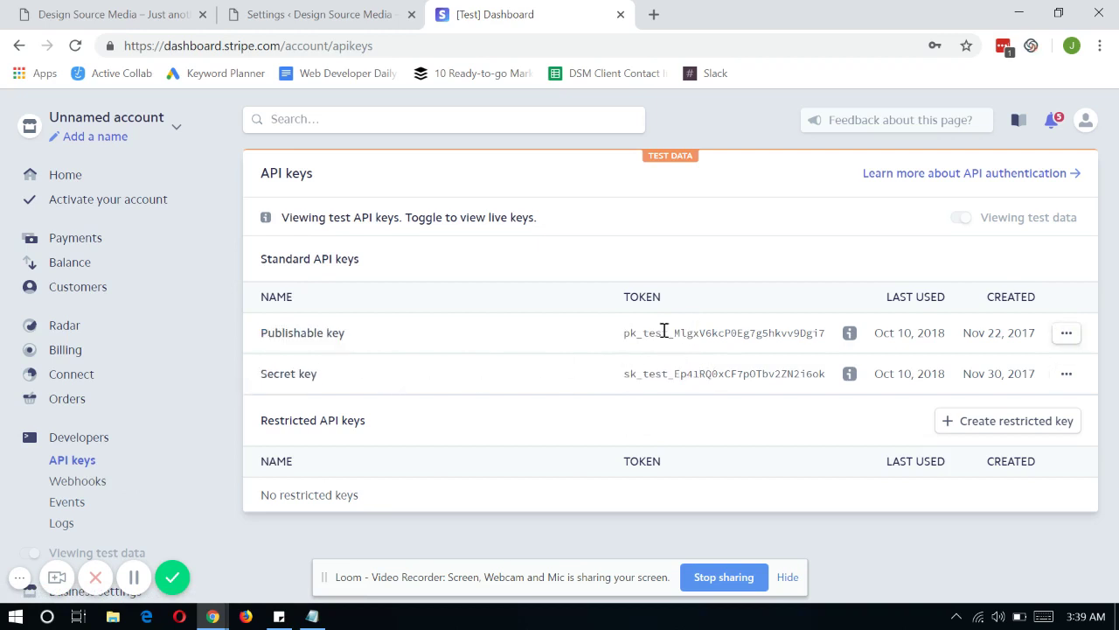
double_click(665, 332)
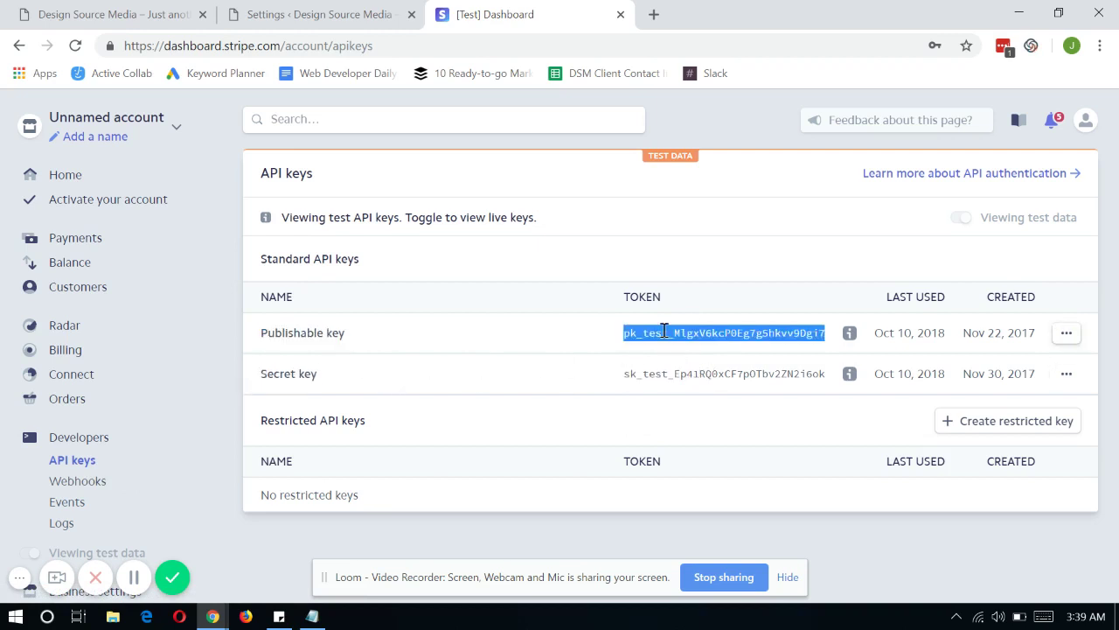
right_click(664, 332)
click(695, 344)
click(319, 14)
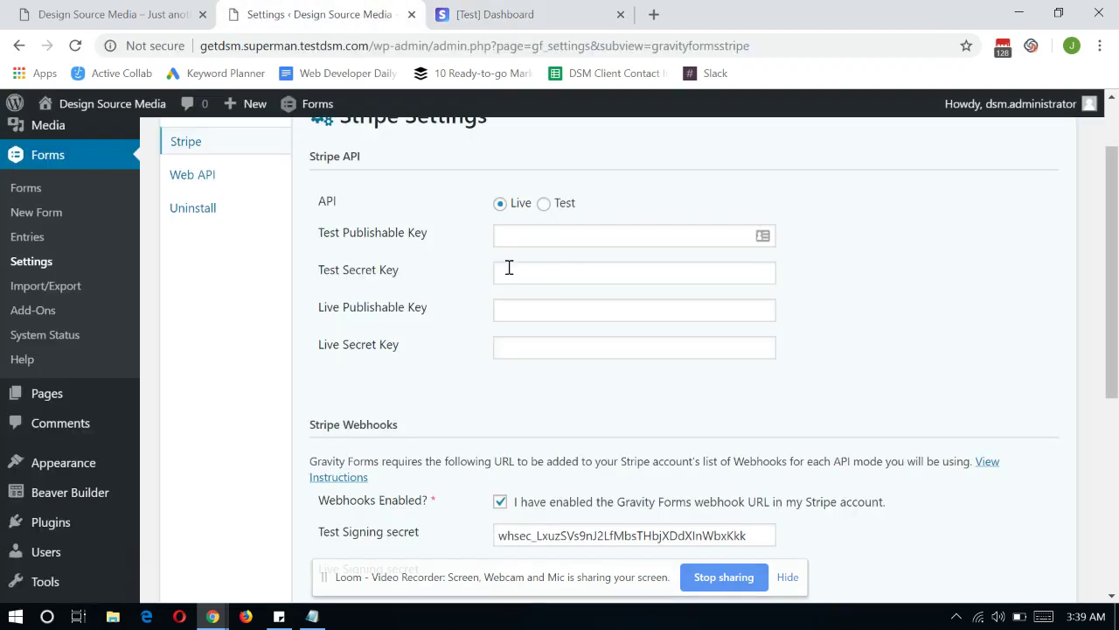
right_click(535, 238)
click(600, 393)
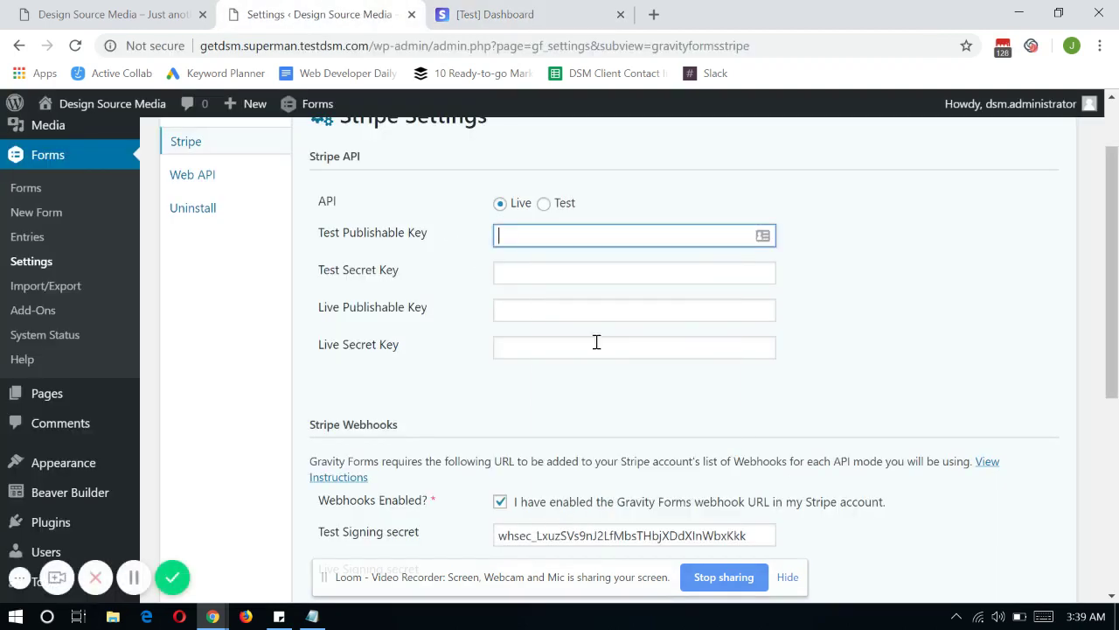
Copy the test secret key from the Stripe dashboard into the Test Secret Key field of the Gravity Forms Stripe settings
click(495, 14)
double_click(673, 375)
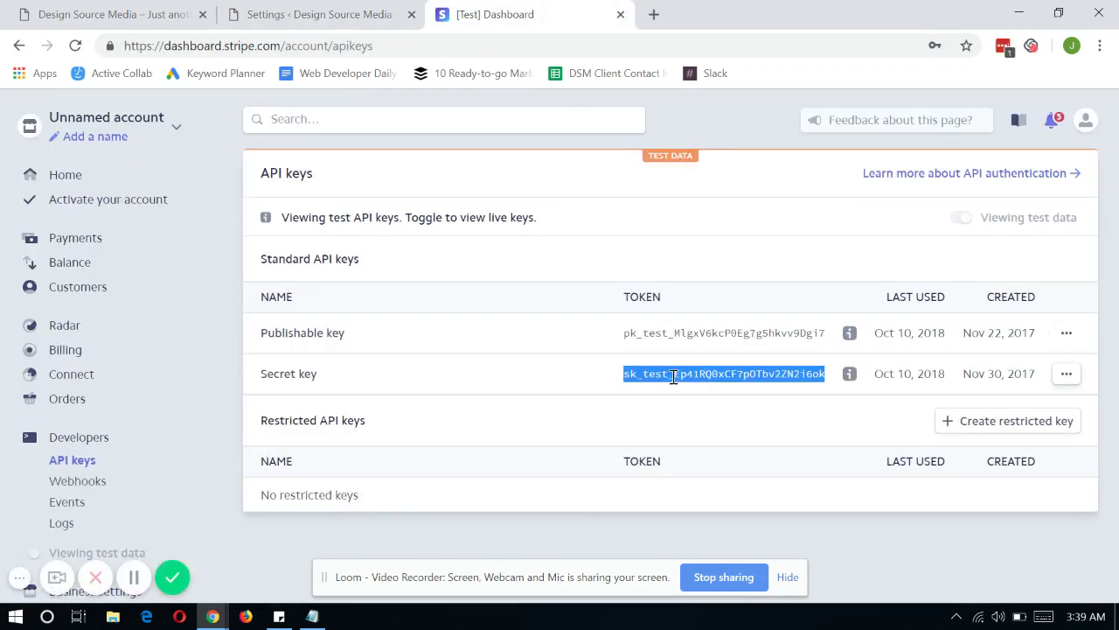
right_click(674, 375)
click(708, 390)
click(367, 16)
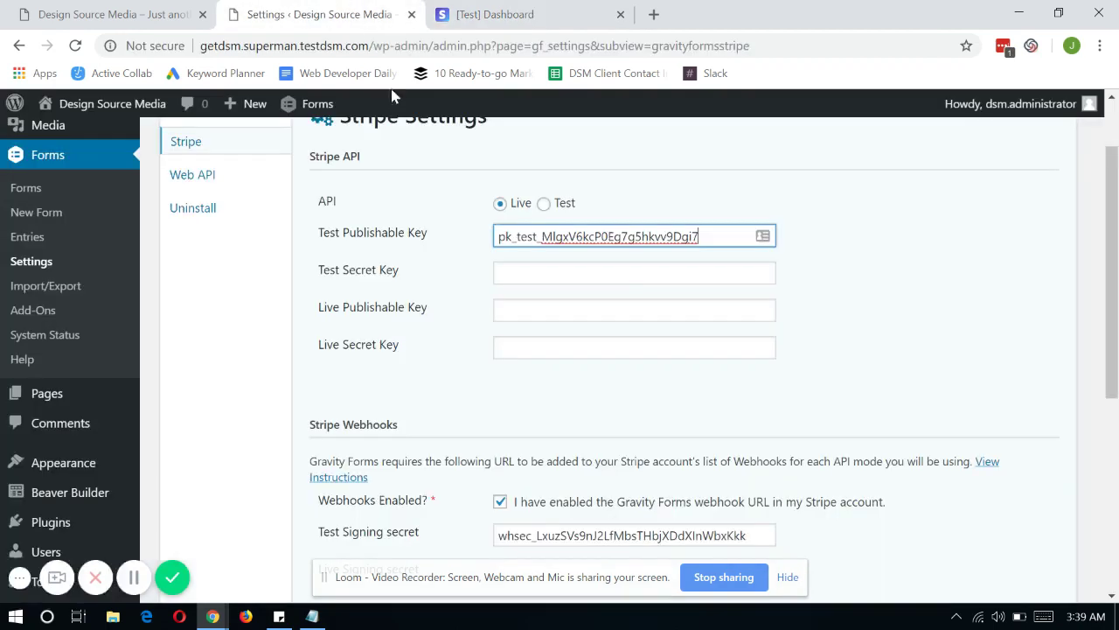
right_click(591, 282)
click(635, 425)
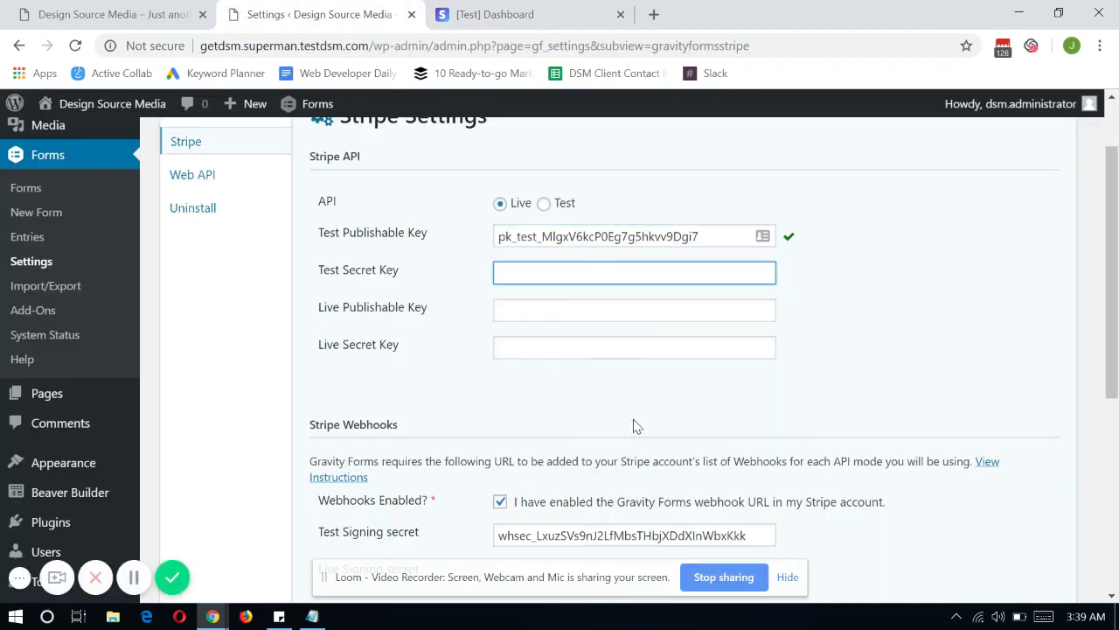
Set the Stripe API mode to Test and save the Stripe settings
click(546, 210)
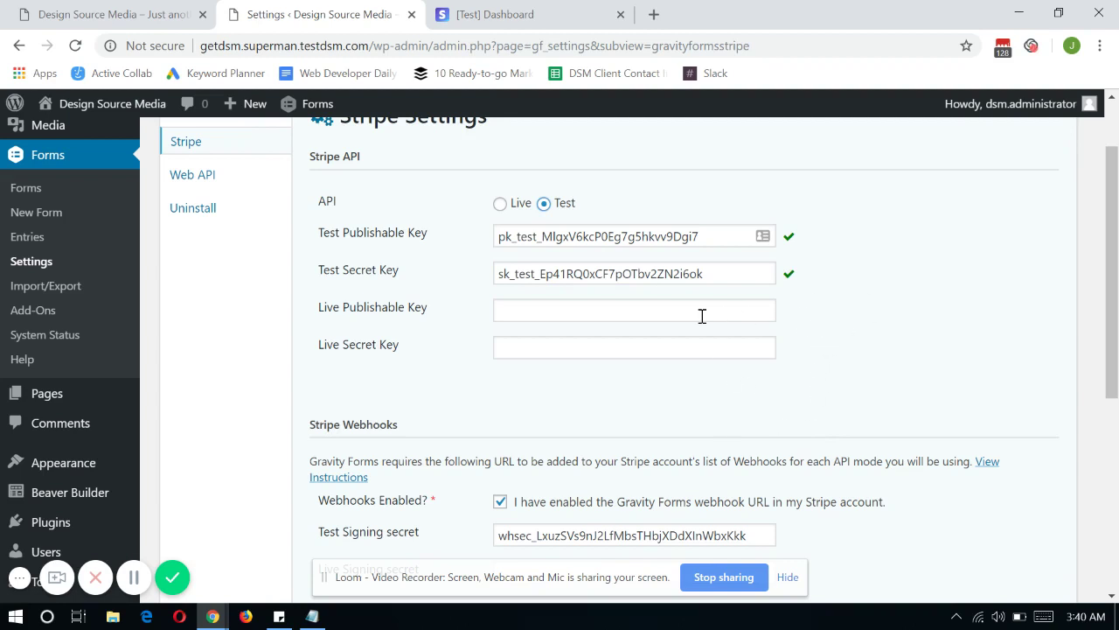
scroll(691, 321, down, 2)
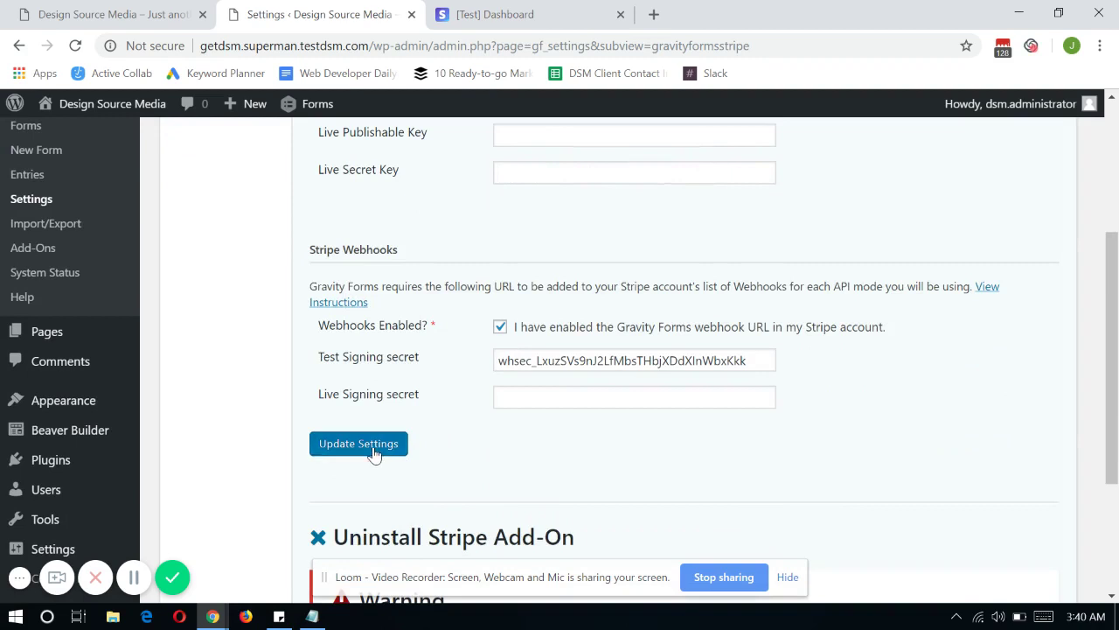
click(374, 451)
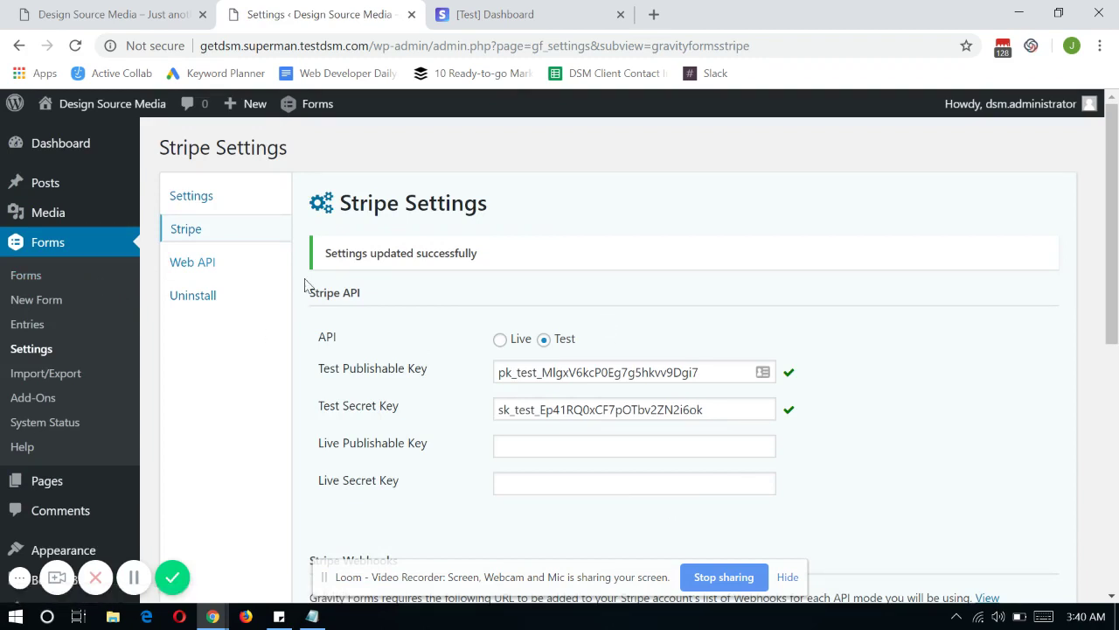
Open "Form that accepts stripe payment" for editing and show the available pricing fields
click(68, 280)
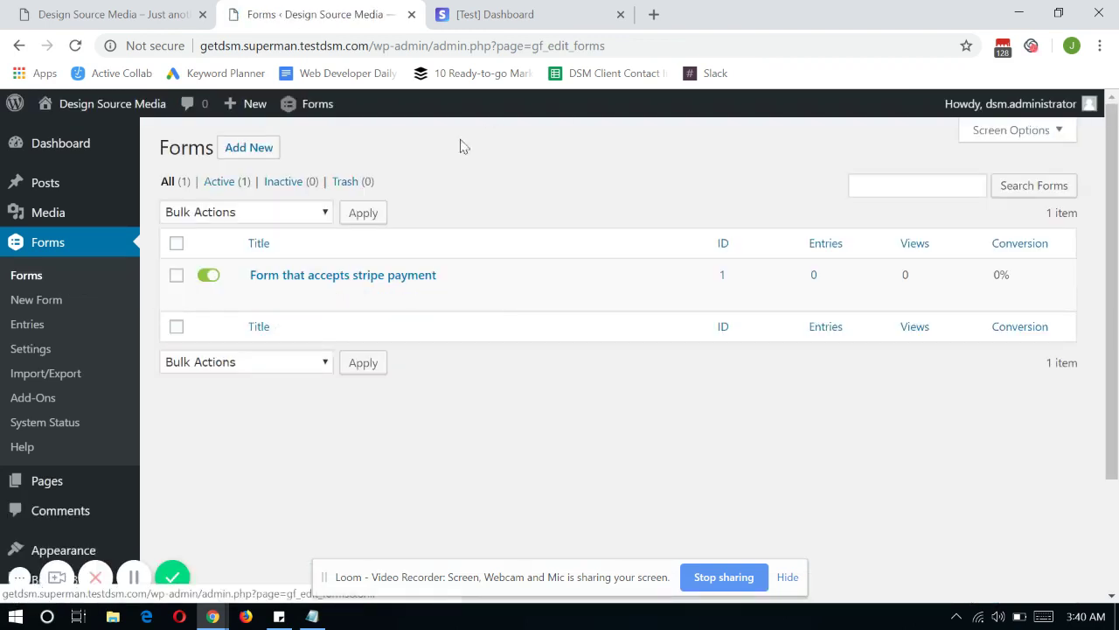
click(401, 276)
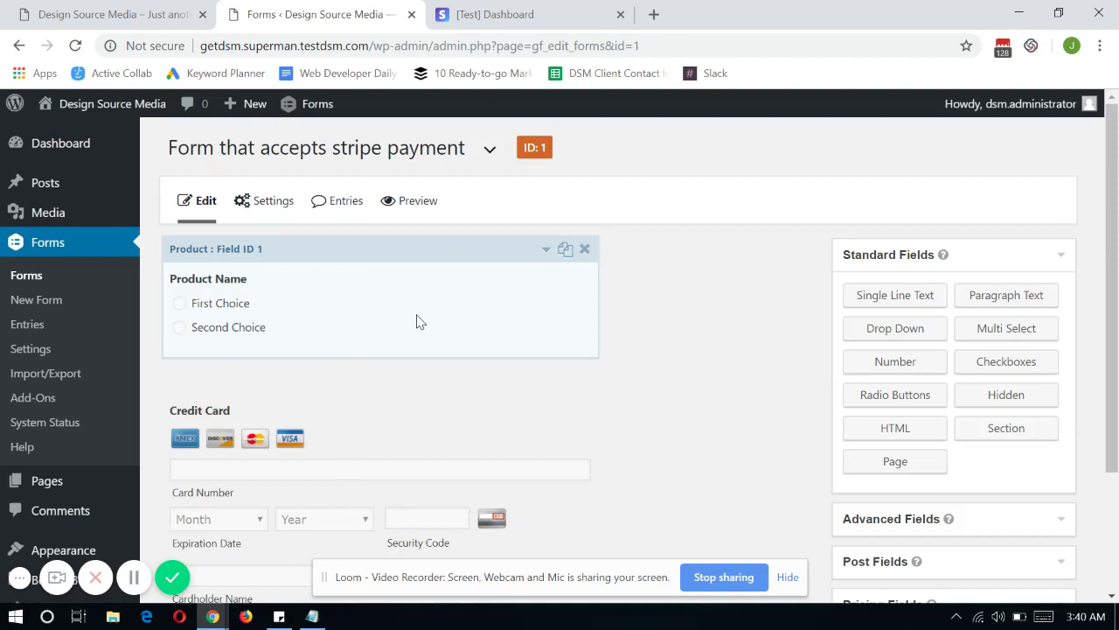
scroll(997, 534, down, 1)
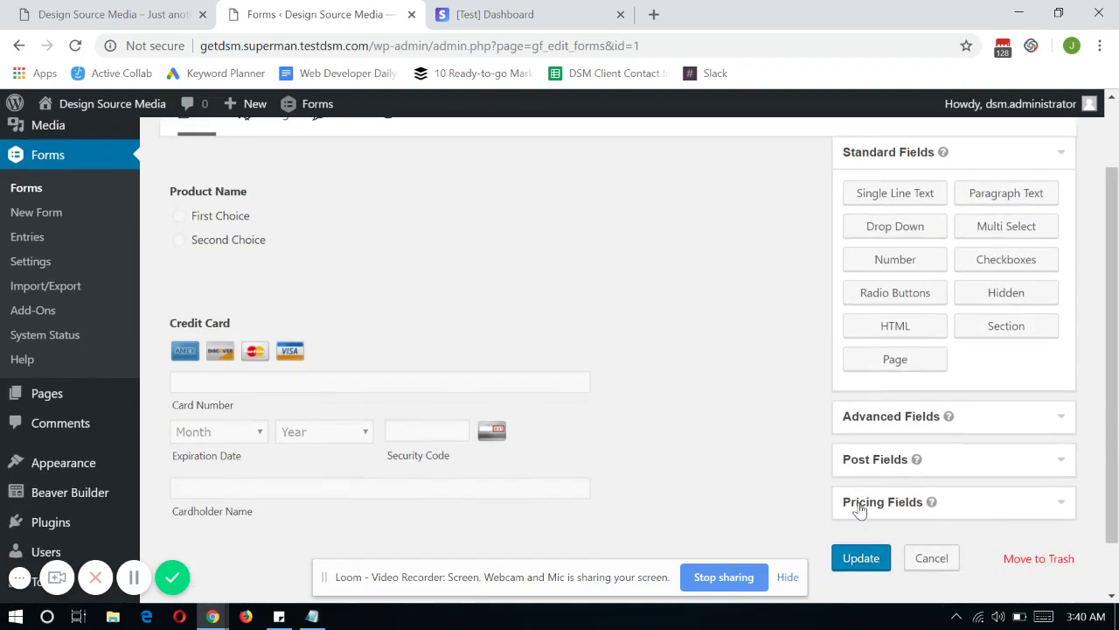
click(859, 507)
scroll(630, 359, up, 1)
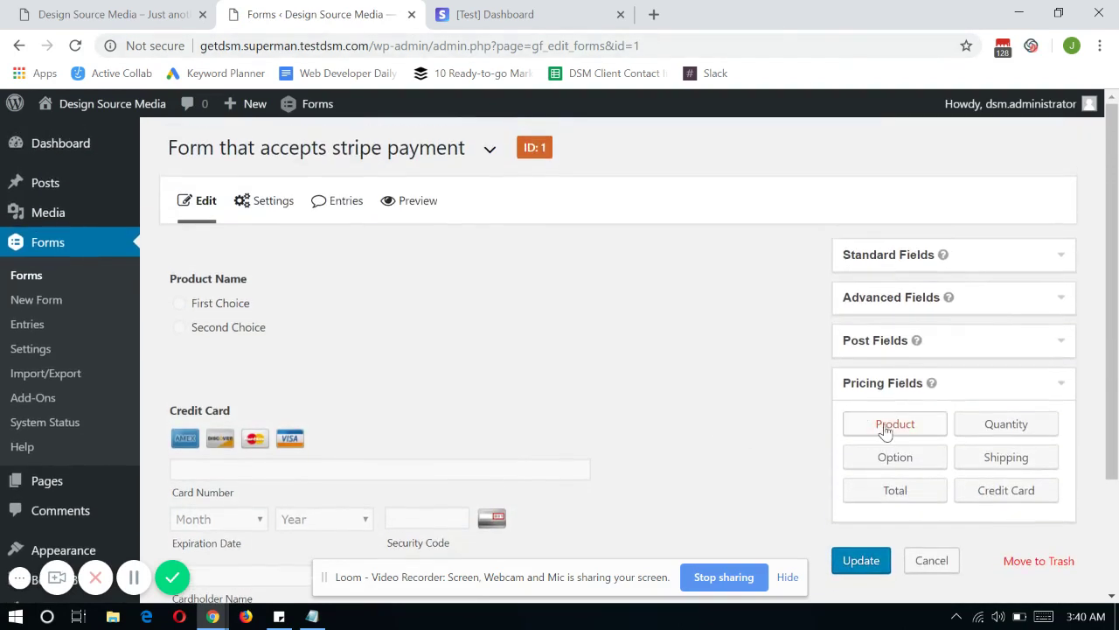
Review the Product Name field's general settings, including its field type options, choices and prices
click(302, 324)
scroll(465, 398, down, 2)
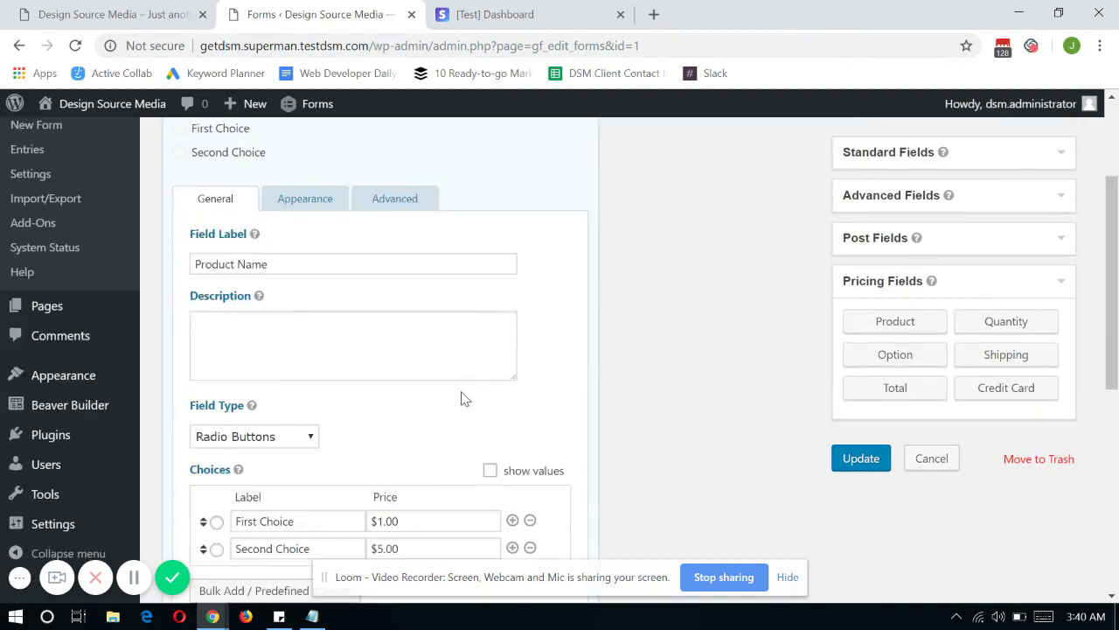
scroll(464, 398, down, 1)
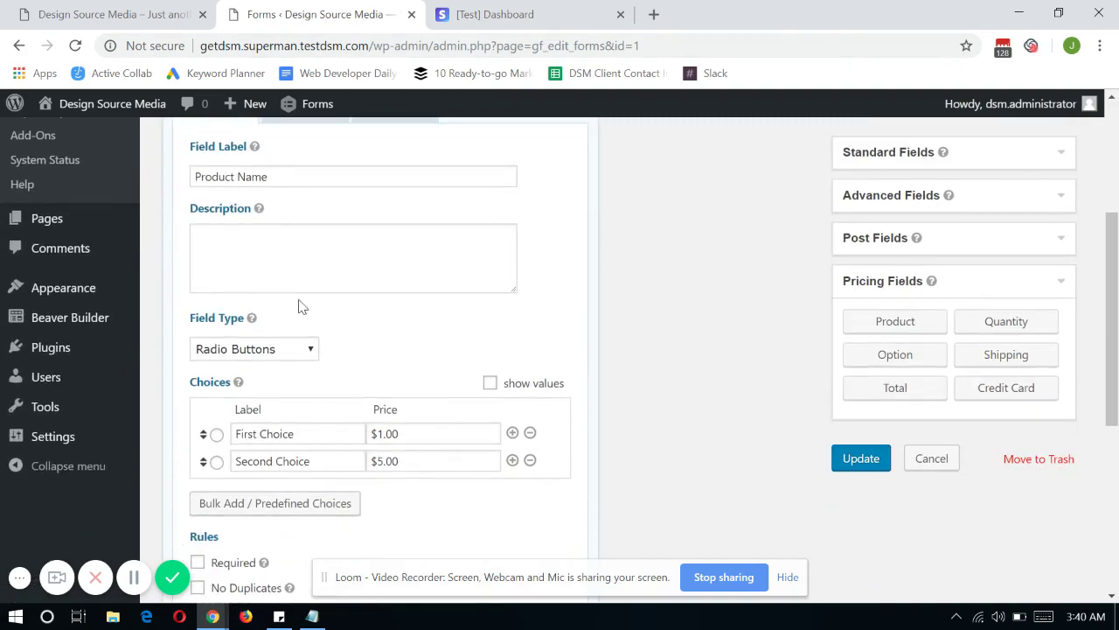
click(283, 354)
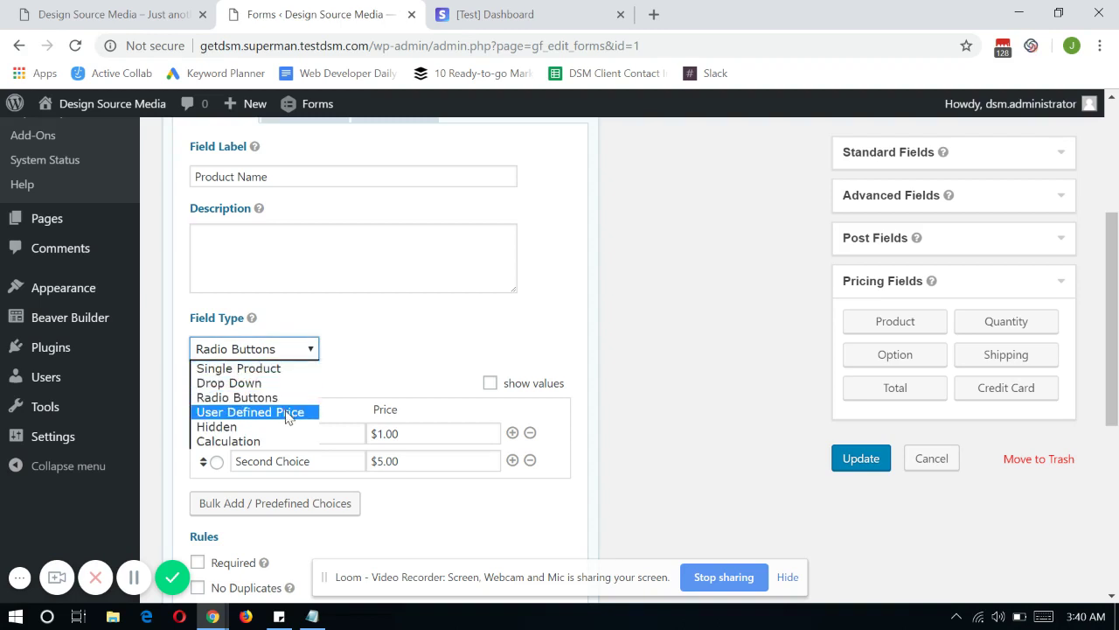
scroll(452, 347, up, 1)
scroll(452, 313, up, 2)
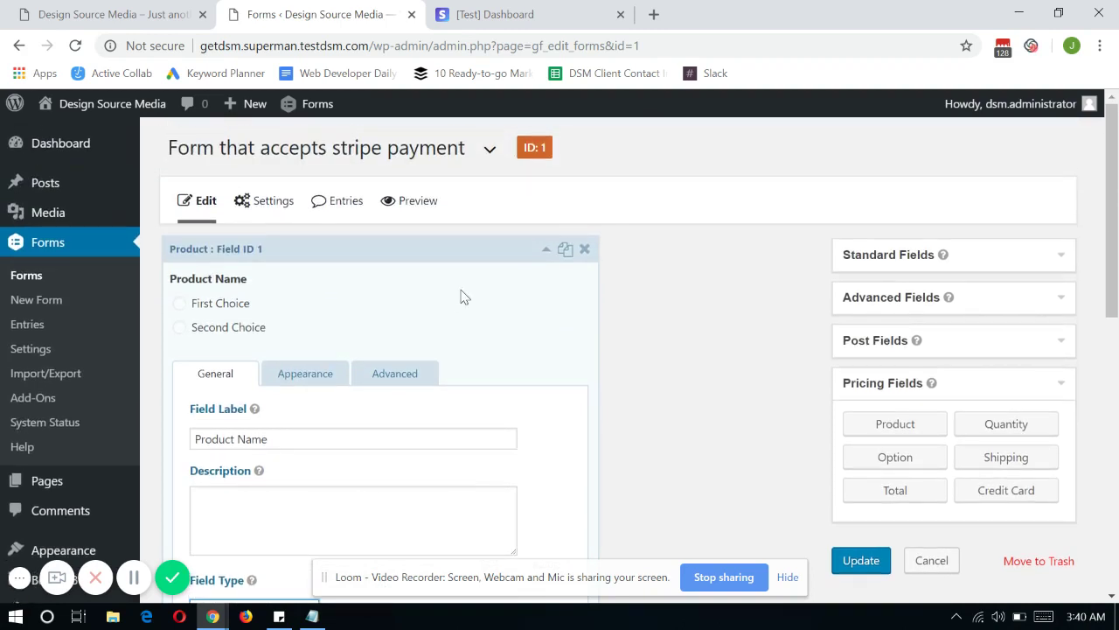
click(462, 302)
Save the form and open its Stripe feed settings
scroll(525, 325, down, 2)
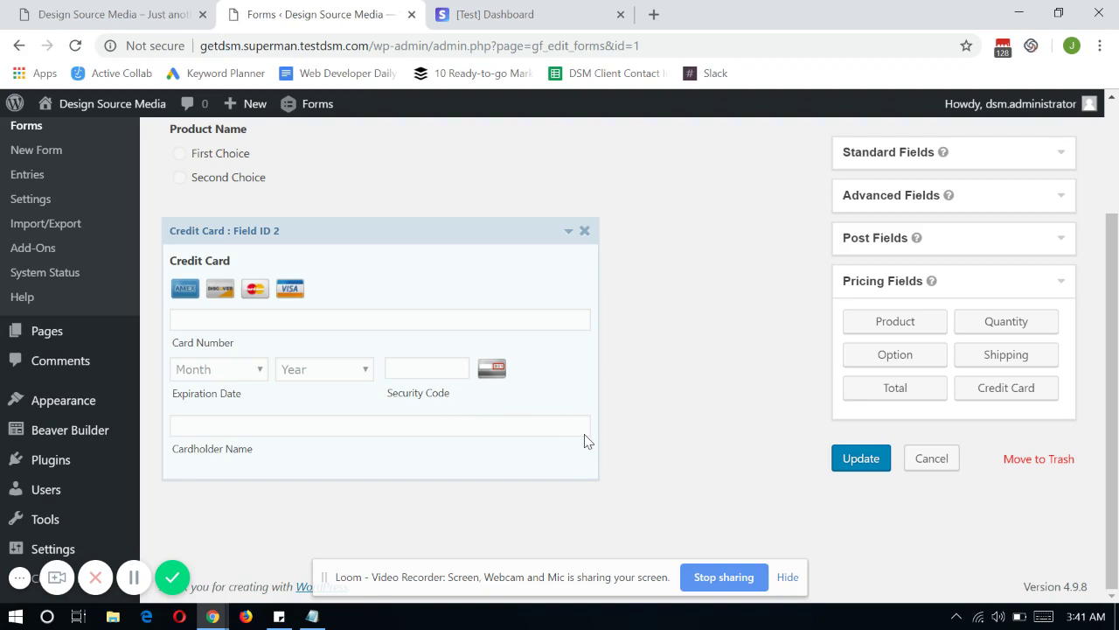
click(877, 464)
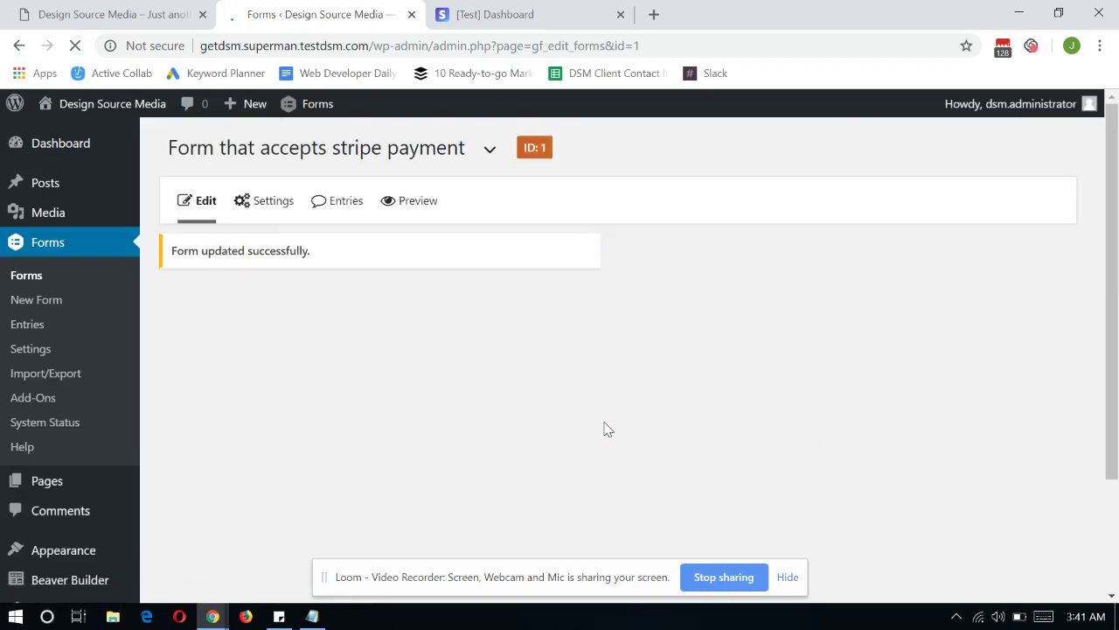
mouse_move(268, 213)
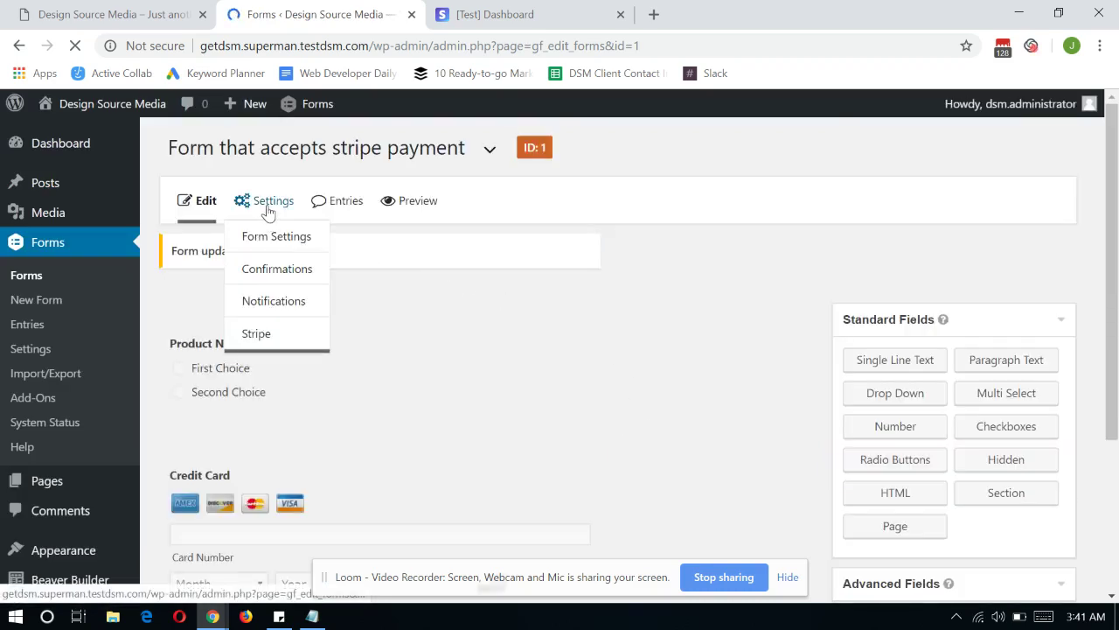
click(275, 335)
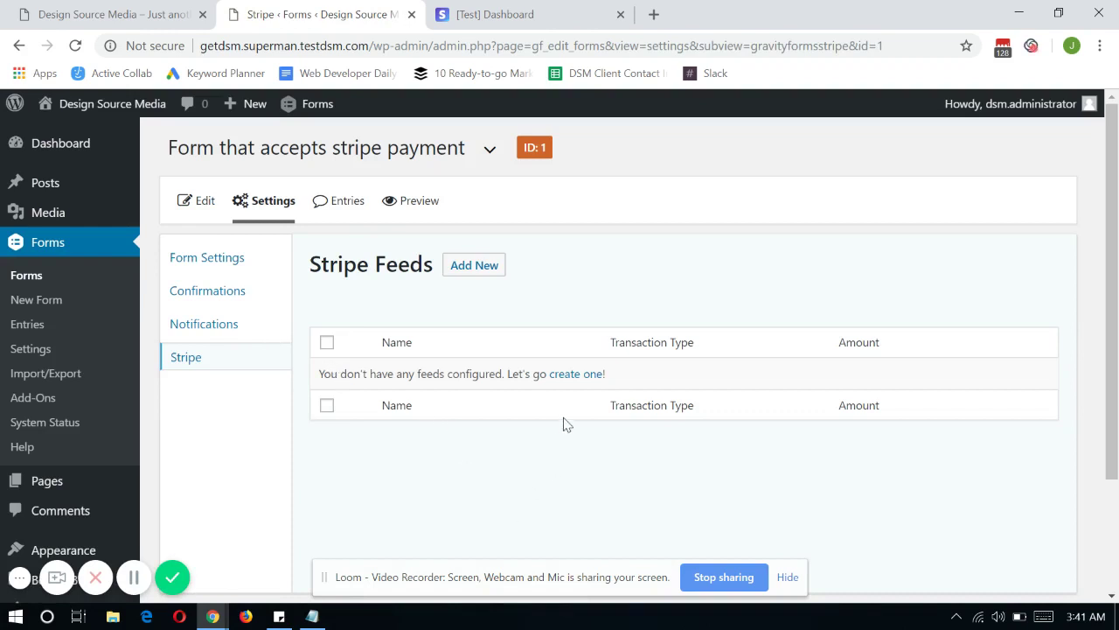
Create a new Stripe feed for the form and name it "Test transaction"
click(576, 378)
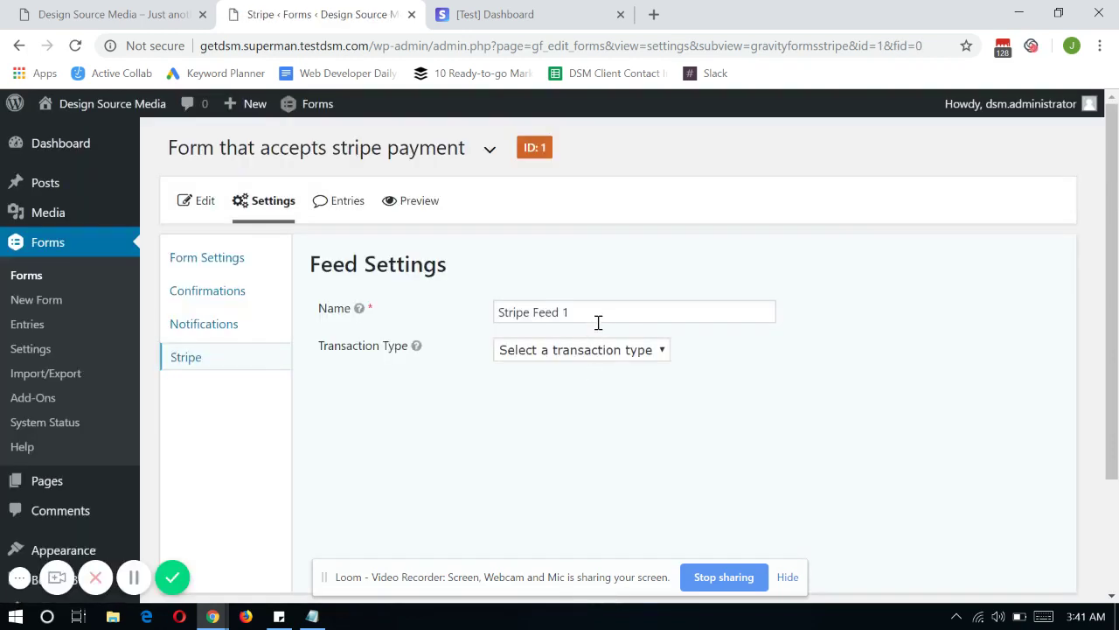
scroll(368, 282, down, 1)
scroll(429, 295, up, 1)
drag(625, 313, 496, 312)
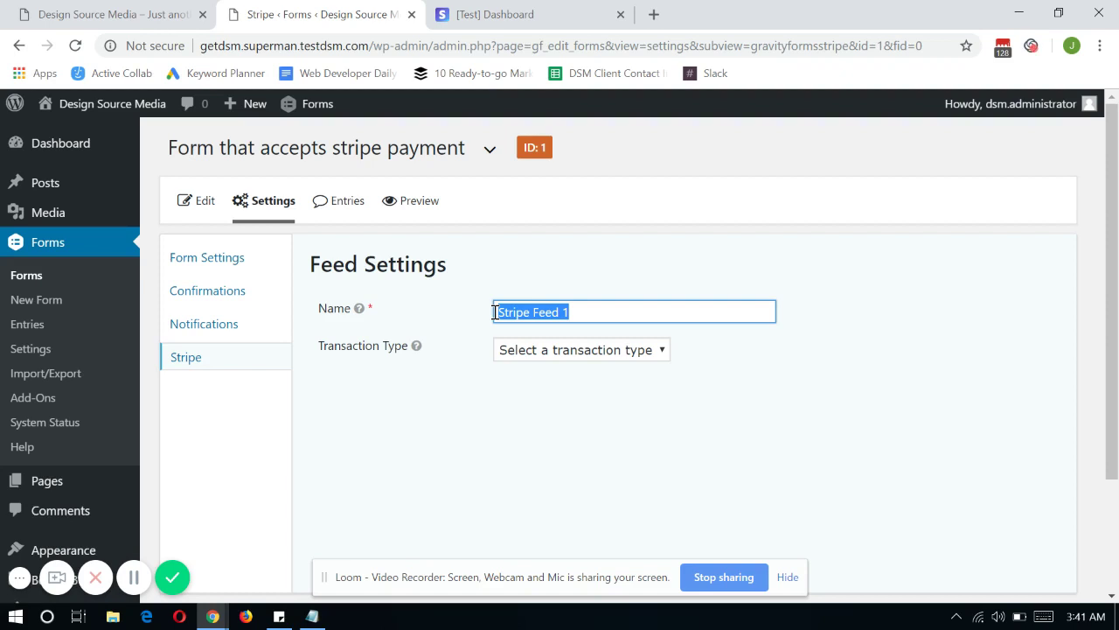
text(Test transaction)
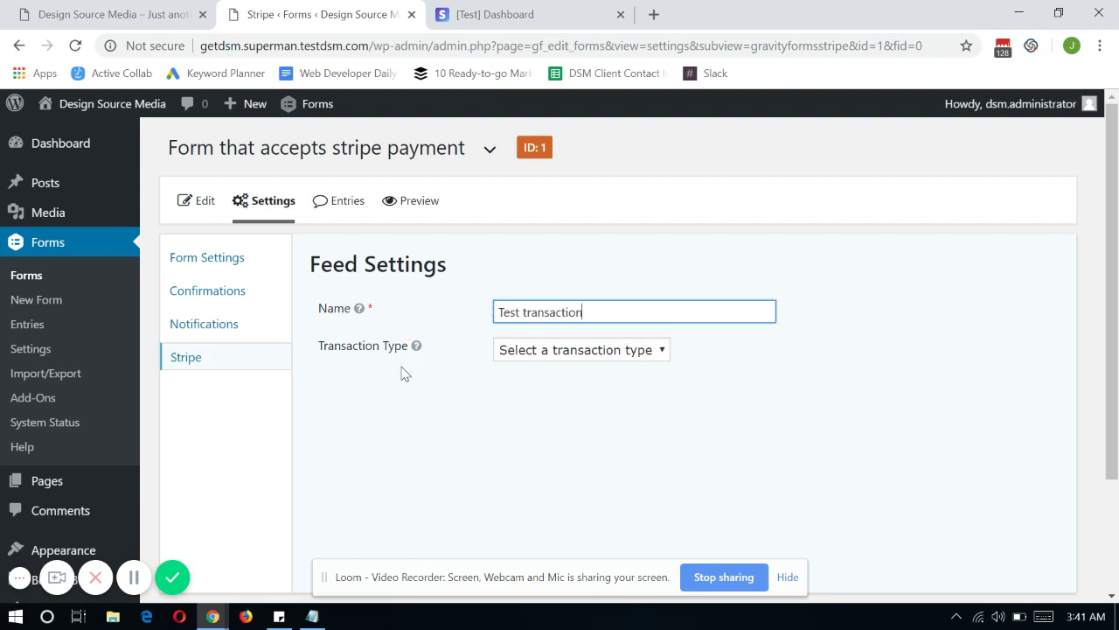
Set the feed's transaction type to Products and Services and its payment amount to Form Total
click(514, 358)
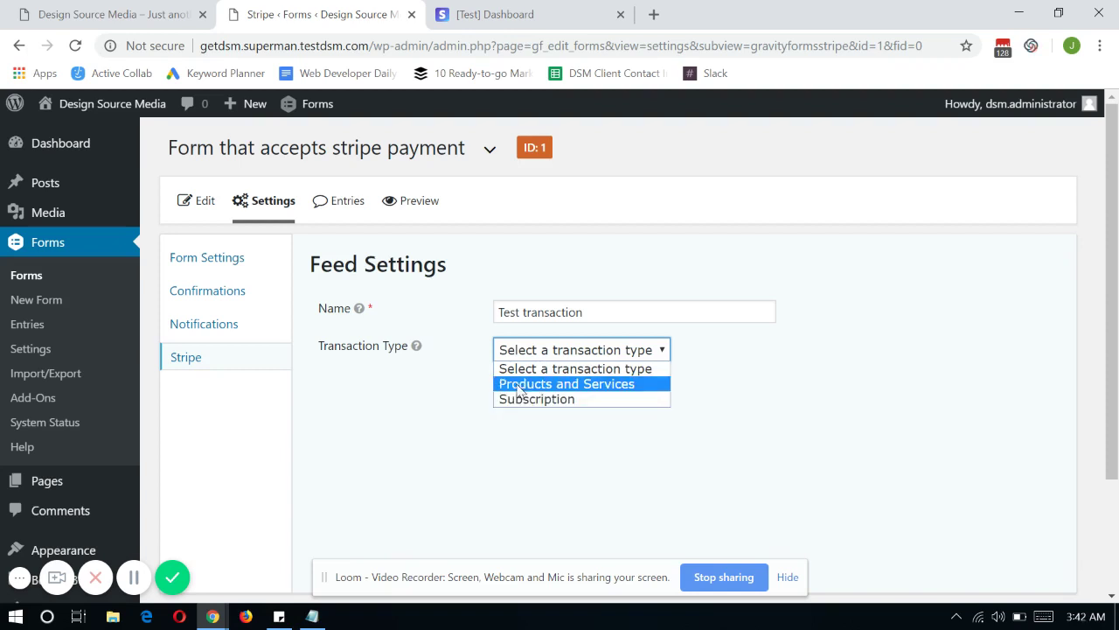
click(634, 388)
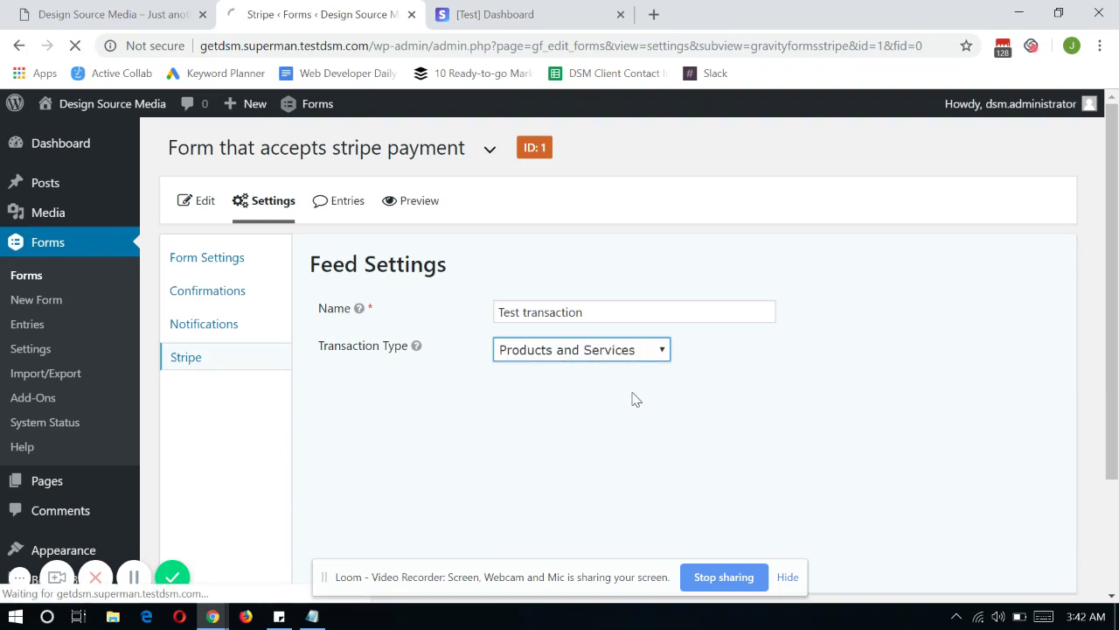
scroll(639, 400, down, 1)
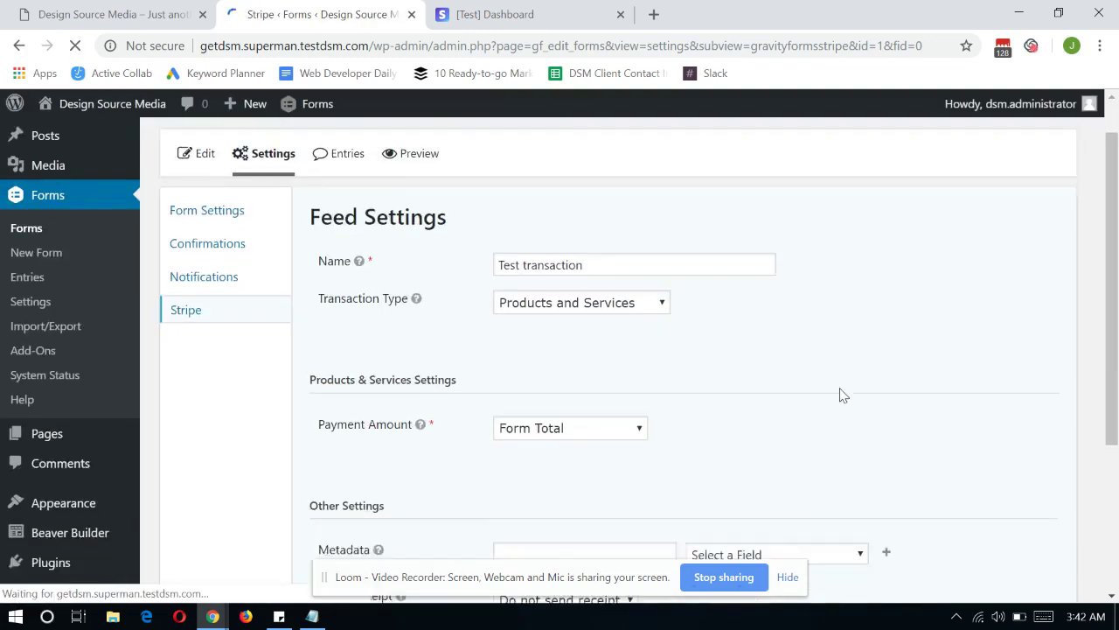
scroll(708, 340, down, 2)
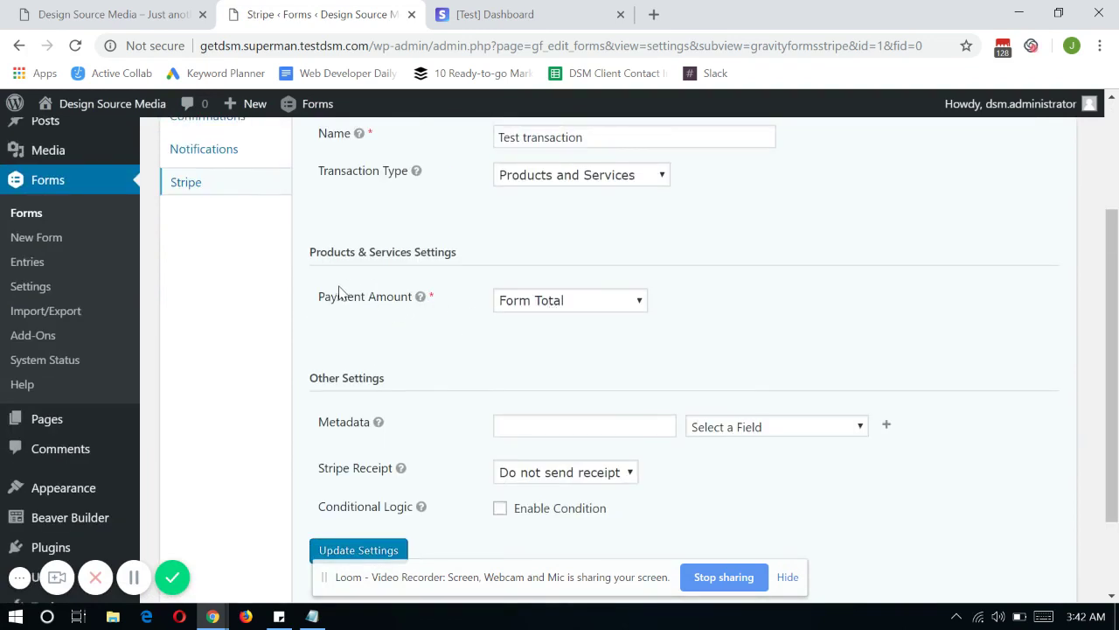
click(551, 306)
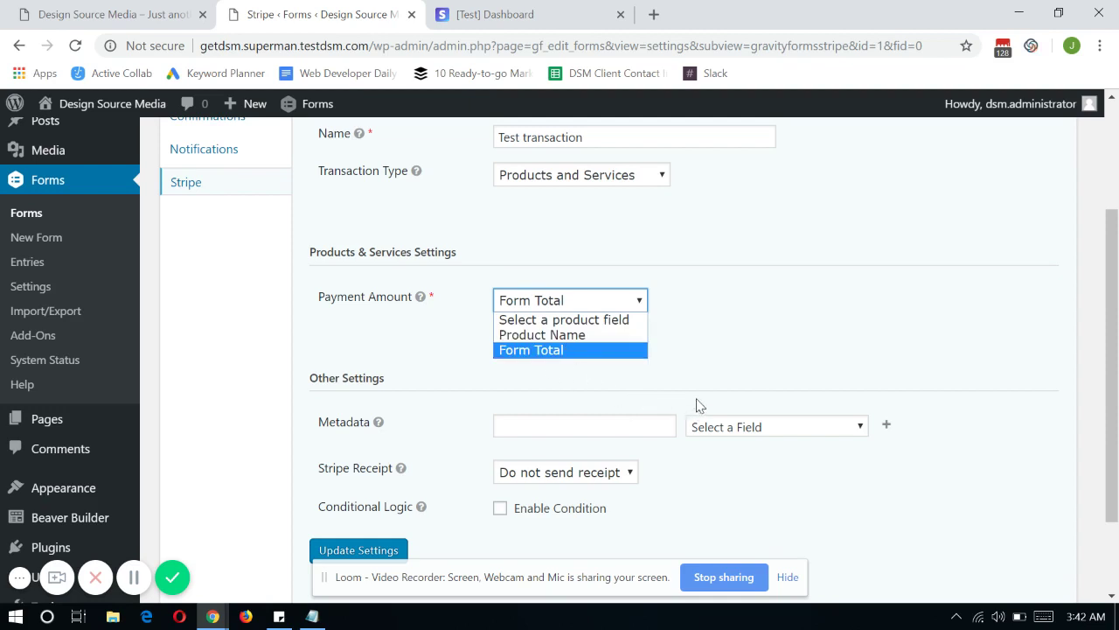
click(502, 353)
Review the Stripe Receipt options, keeping Do not send receipt, and glance at the Stripe dashboard
scroll(445, 380, down, 1)
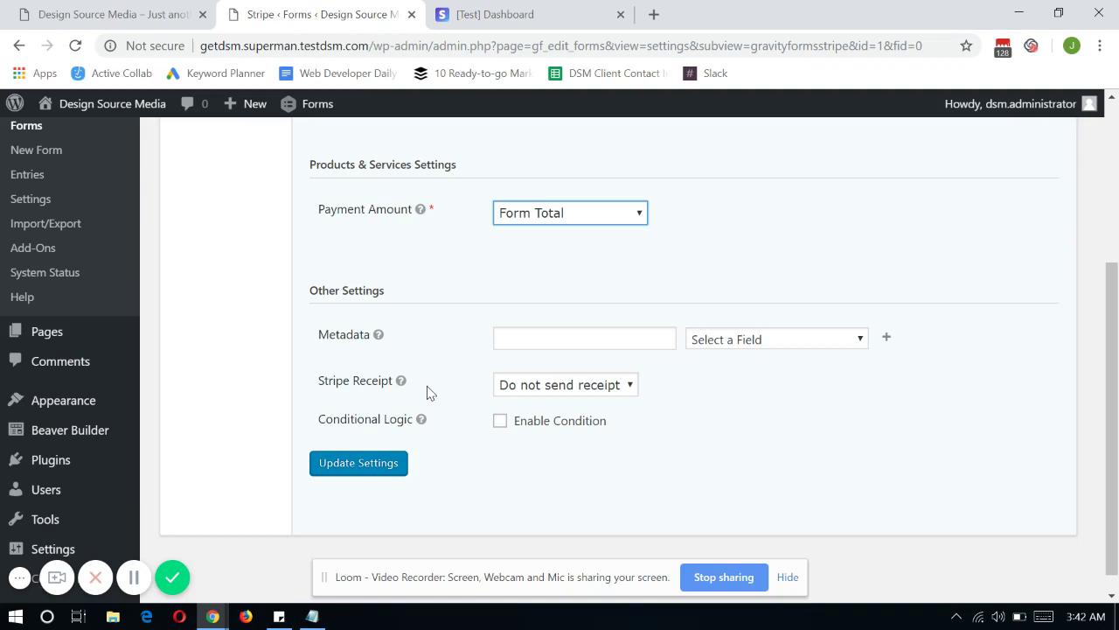
mouse_move(401, 380)
click(529, 389)
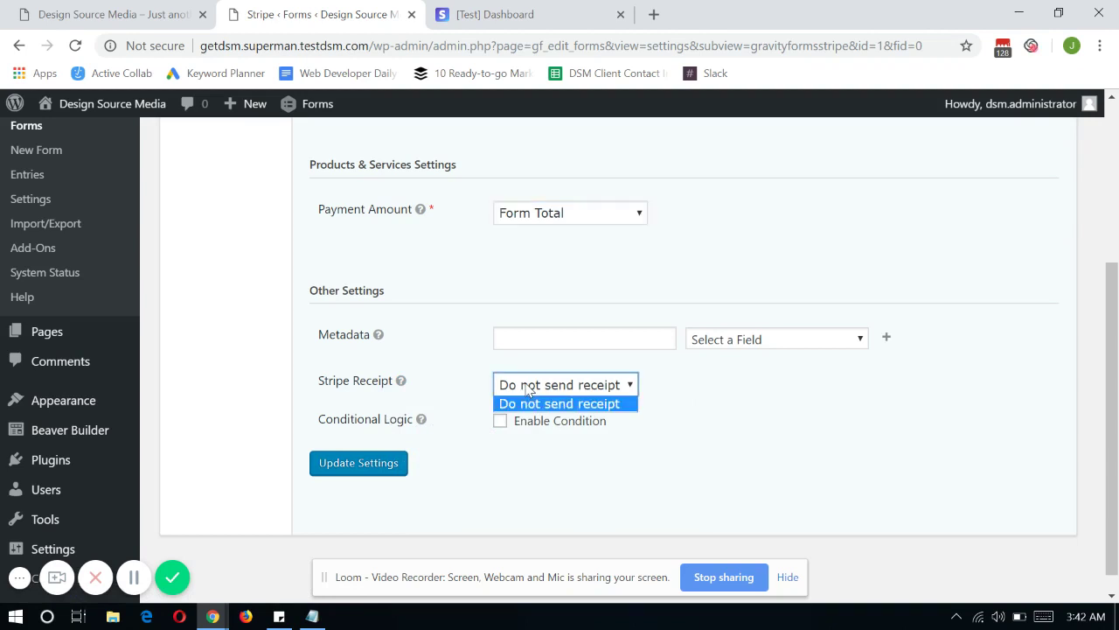
click(529, 389)
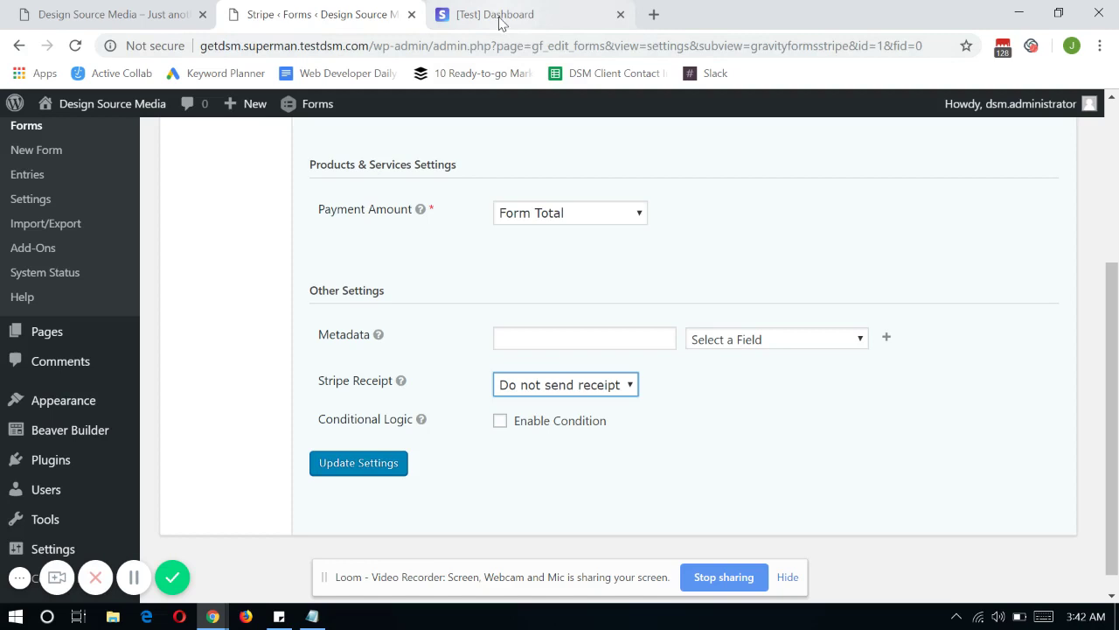
click(525, 14)
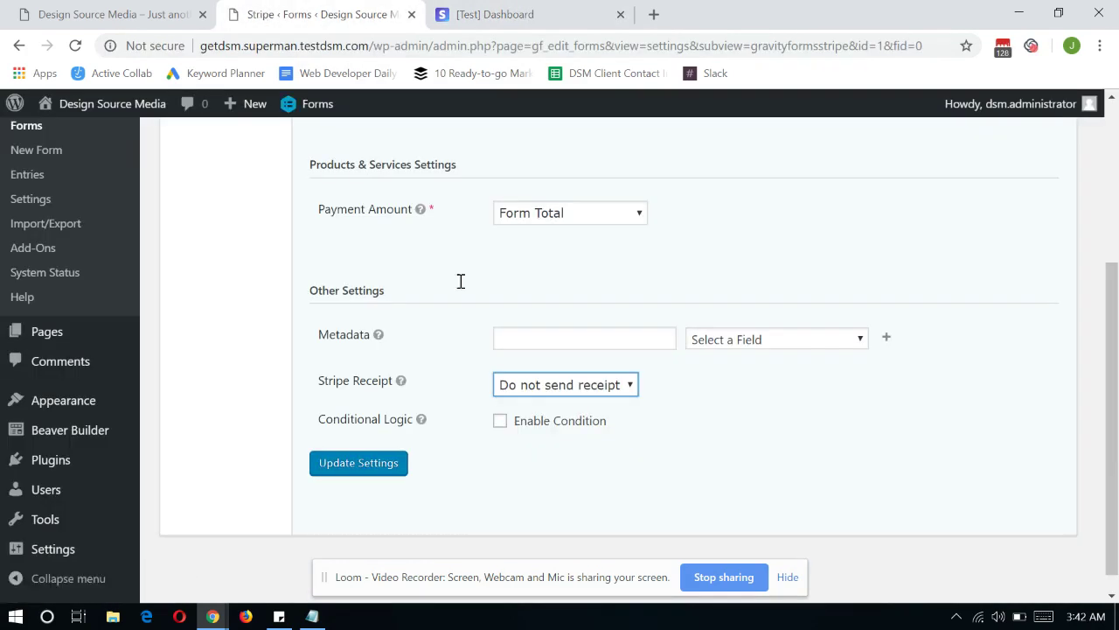
click(264, 15)
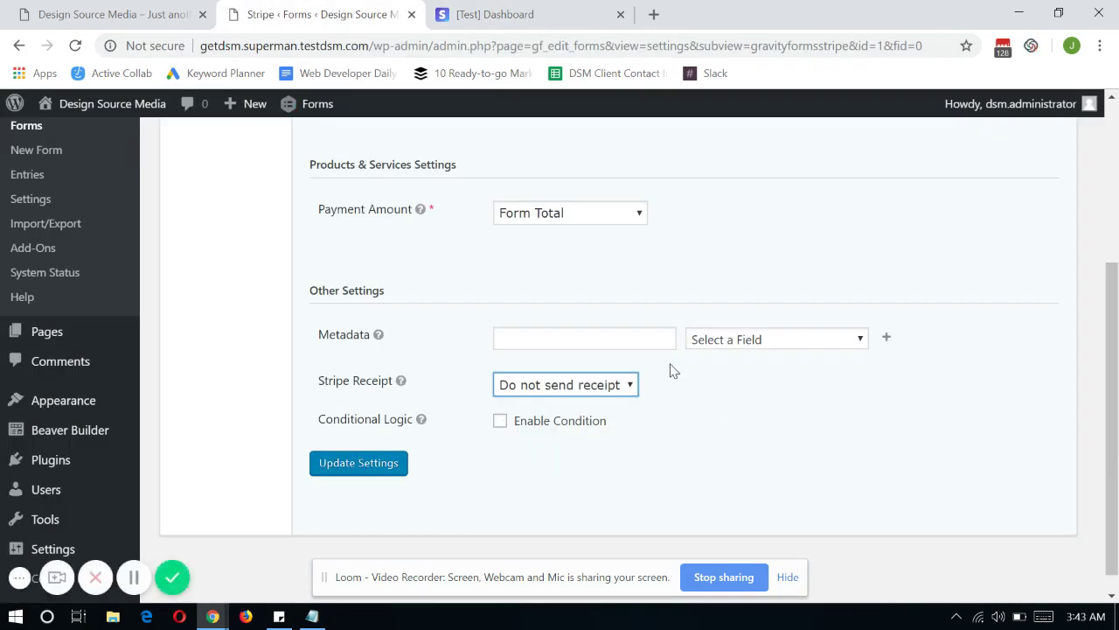
Read the Conditional Logic help, leave the condition disabled, and save the feed settings
mouse_move(421, 419)
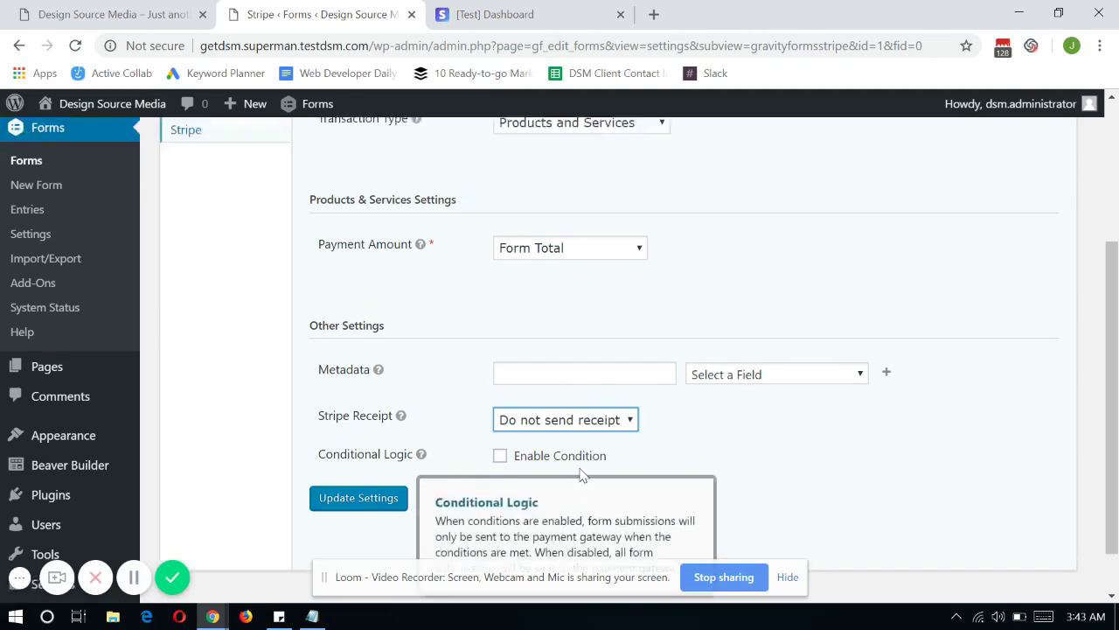
scroll(517, 282, down, 1)
scroll(655, 233, up, 2)
scroll(460, 420, down, 2)
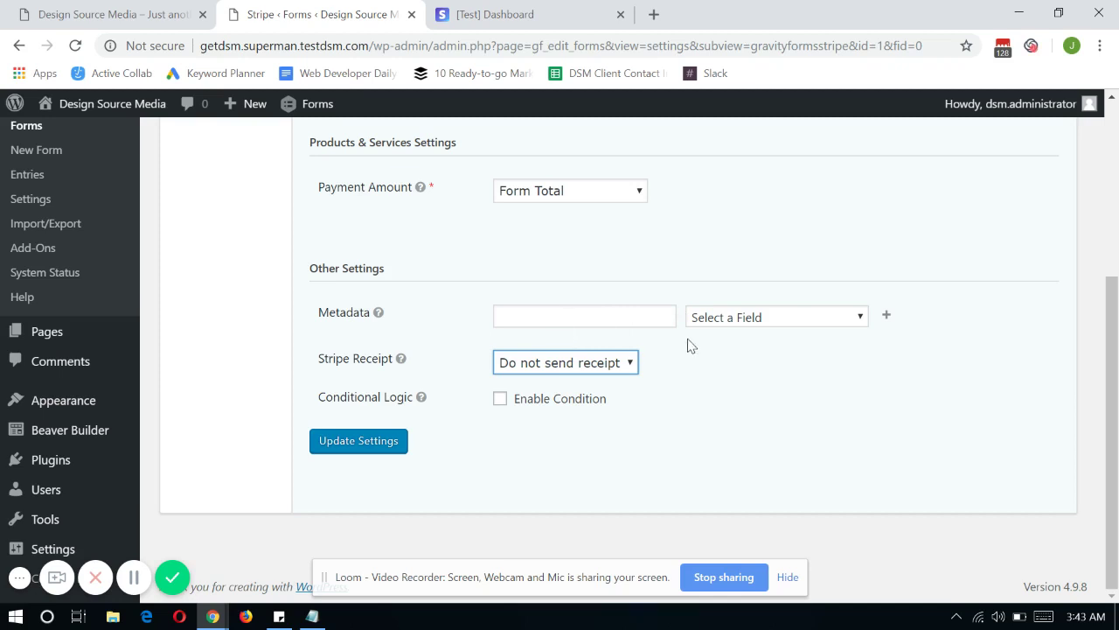
click(357, 454)
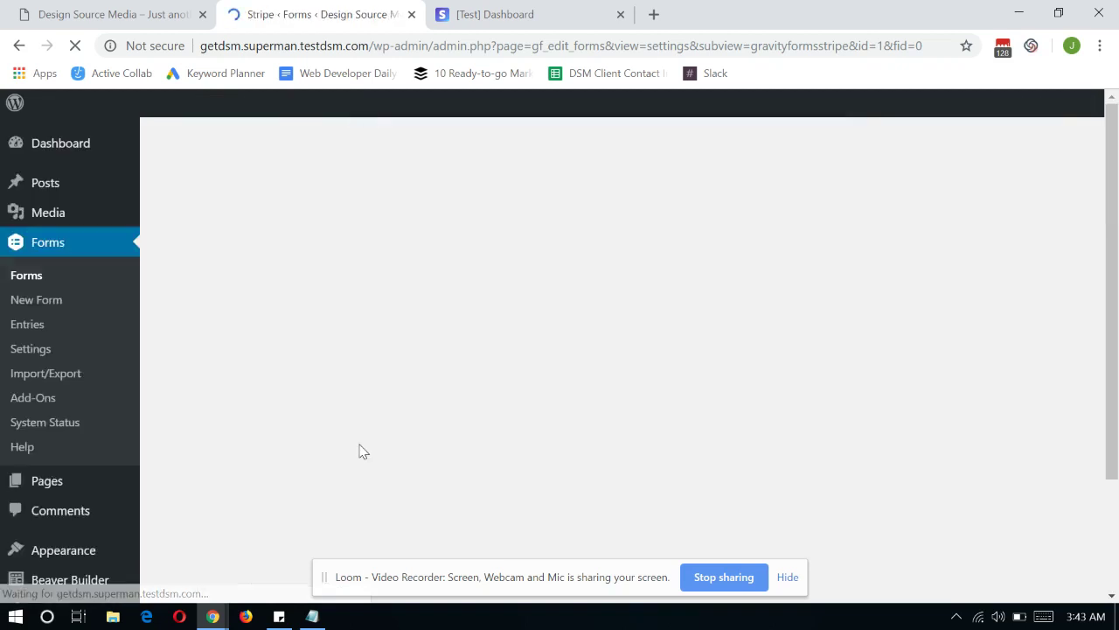
scroll(352, 394, down, 2)
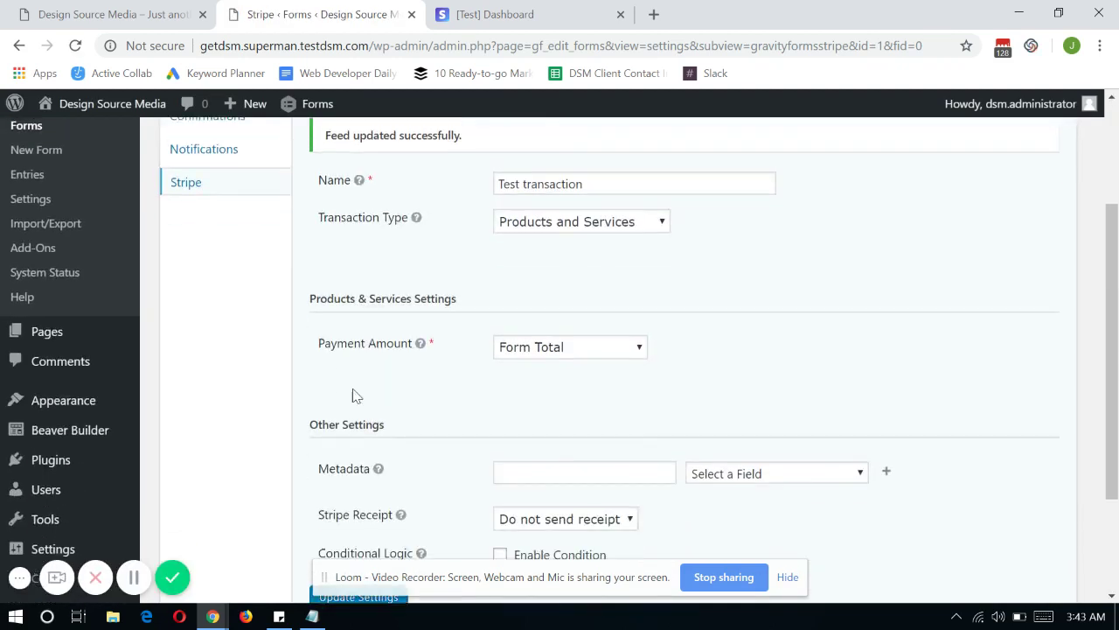
scroll(352, 394, up, 2)
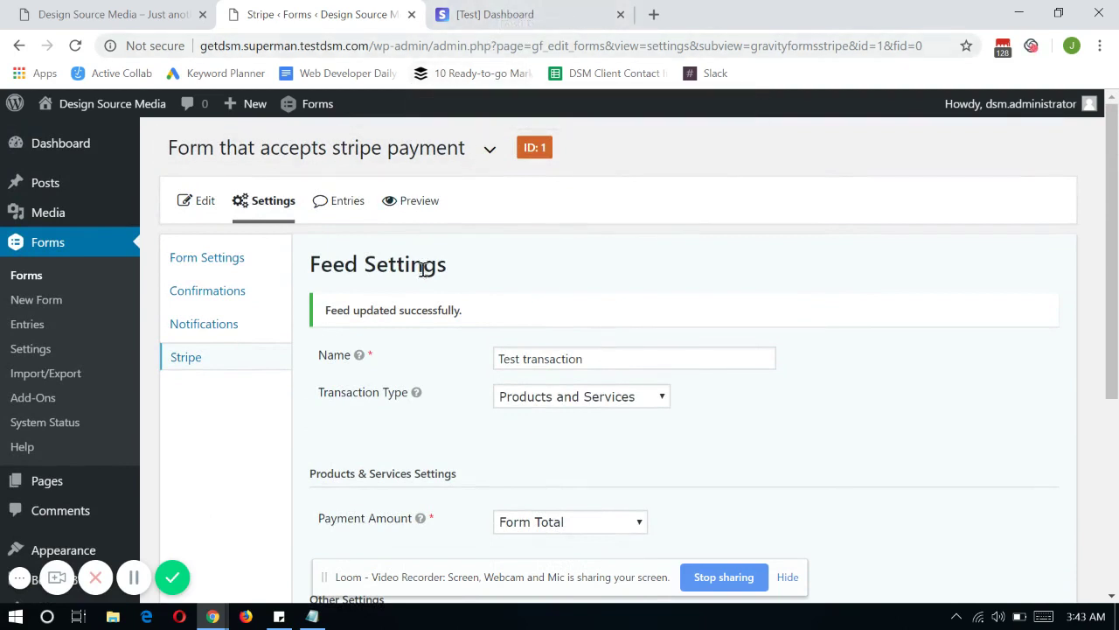
Search Google for "stripe test cards" in a new tab and open Stripe's Testing documentation page
click(655, 15)
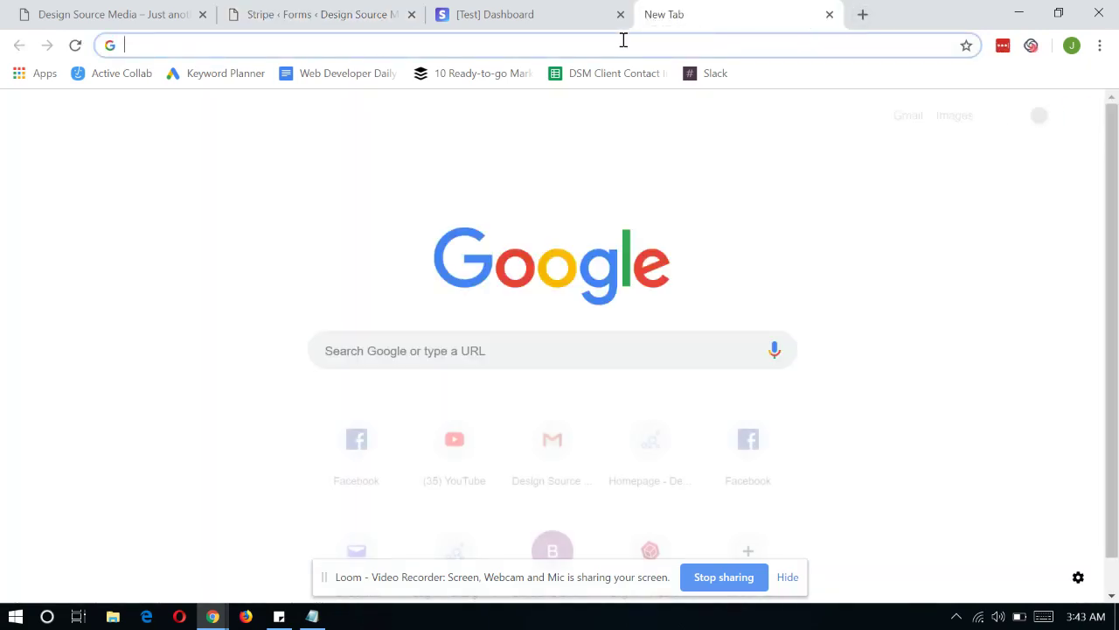
text(stripe test ca)
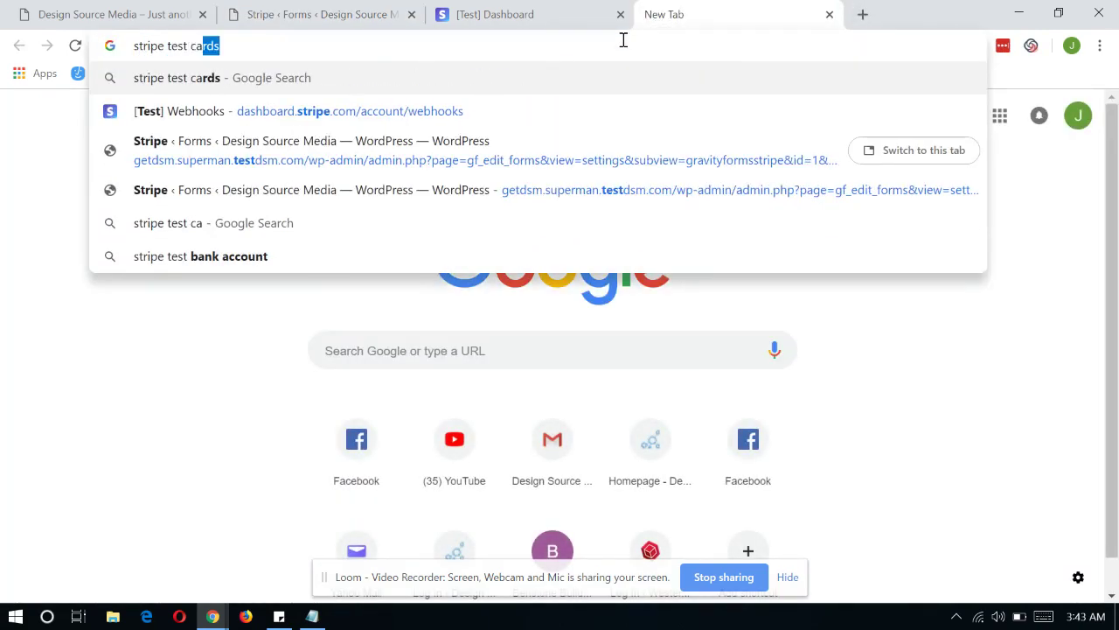
key(Return)
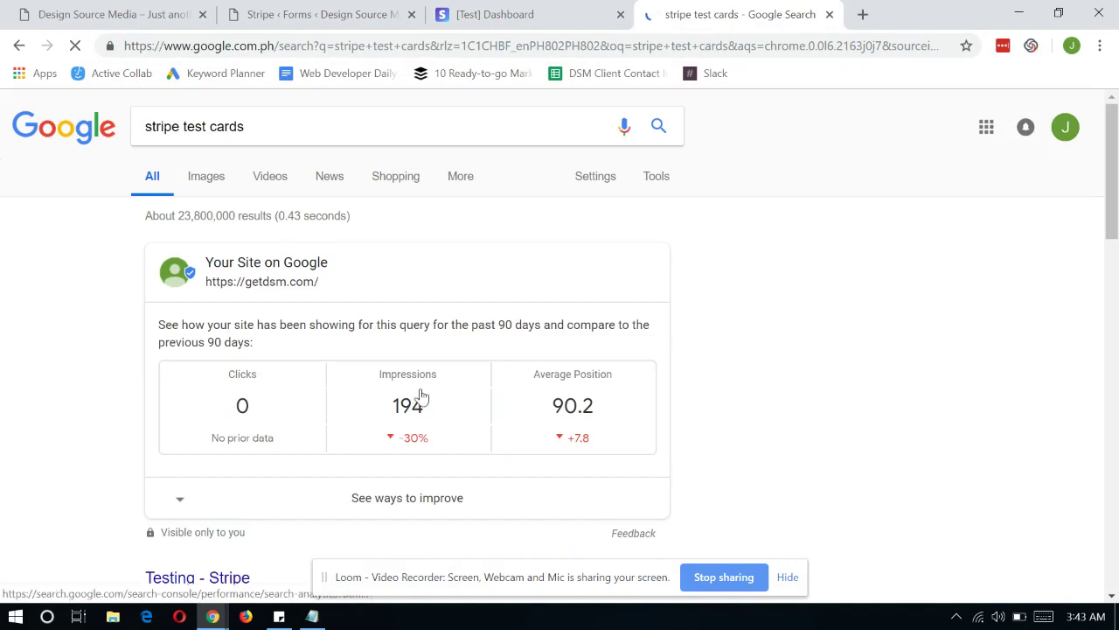
scroll(421, 398, down, 2)
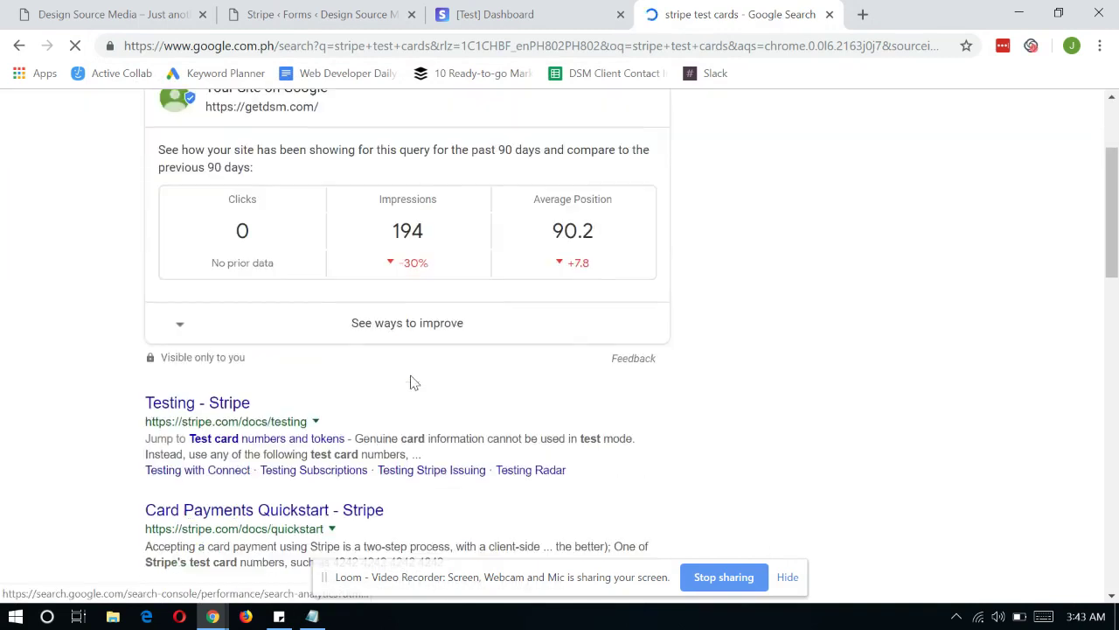
click(236, 406)
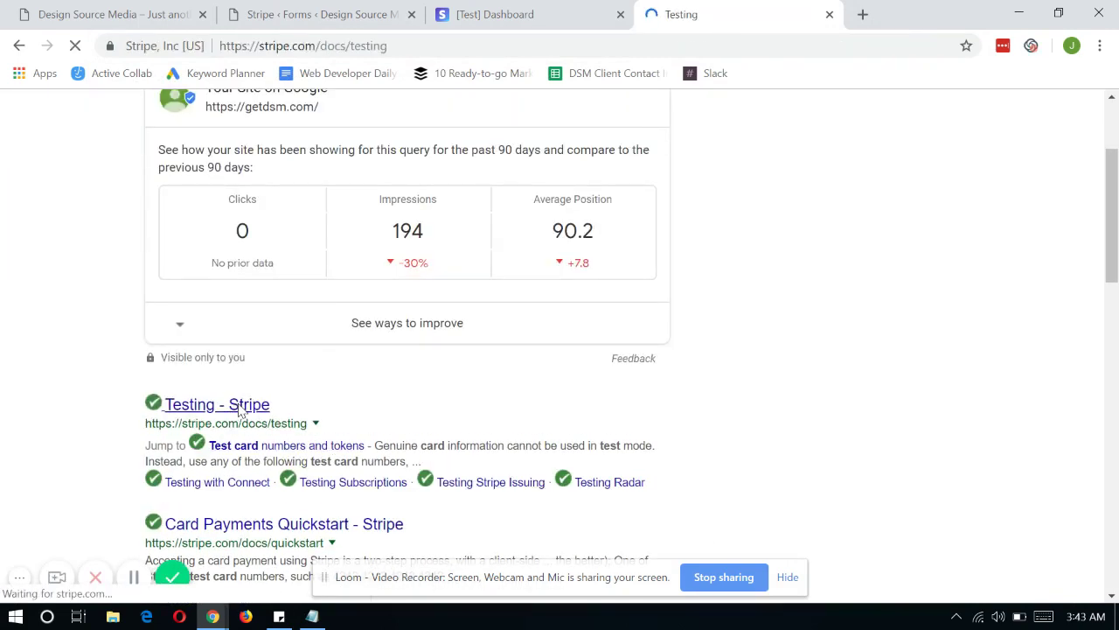
Find the test card numbers table in the Stripe docs and copy the first Visa number
scroll(595, 374, down, 4)
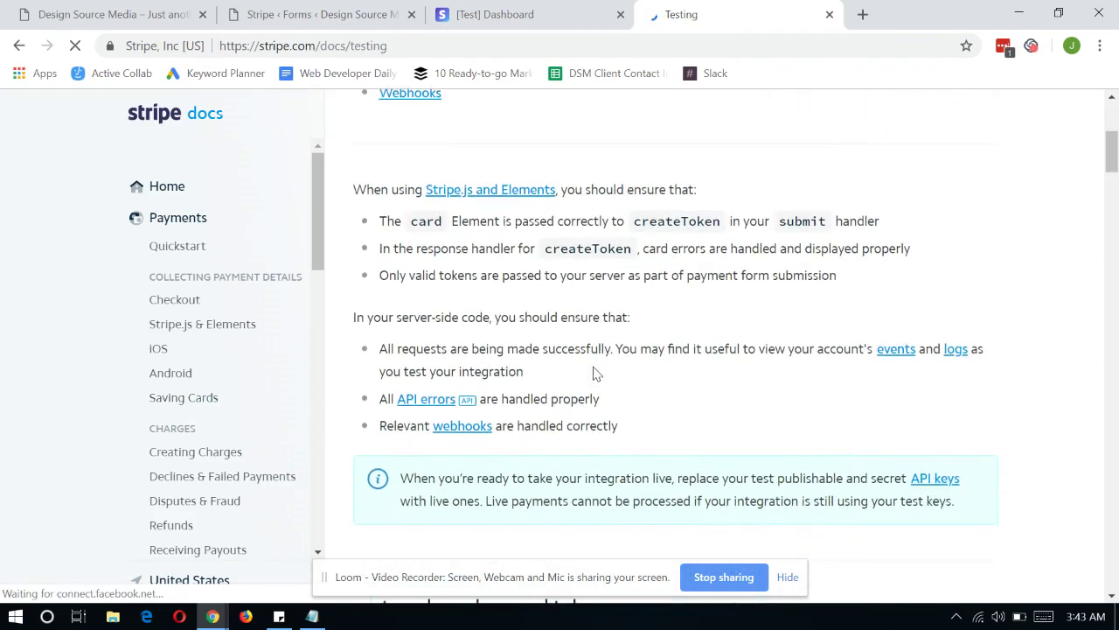
scroll(594, 374, down, 9)
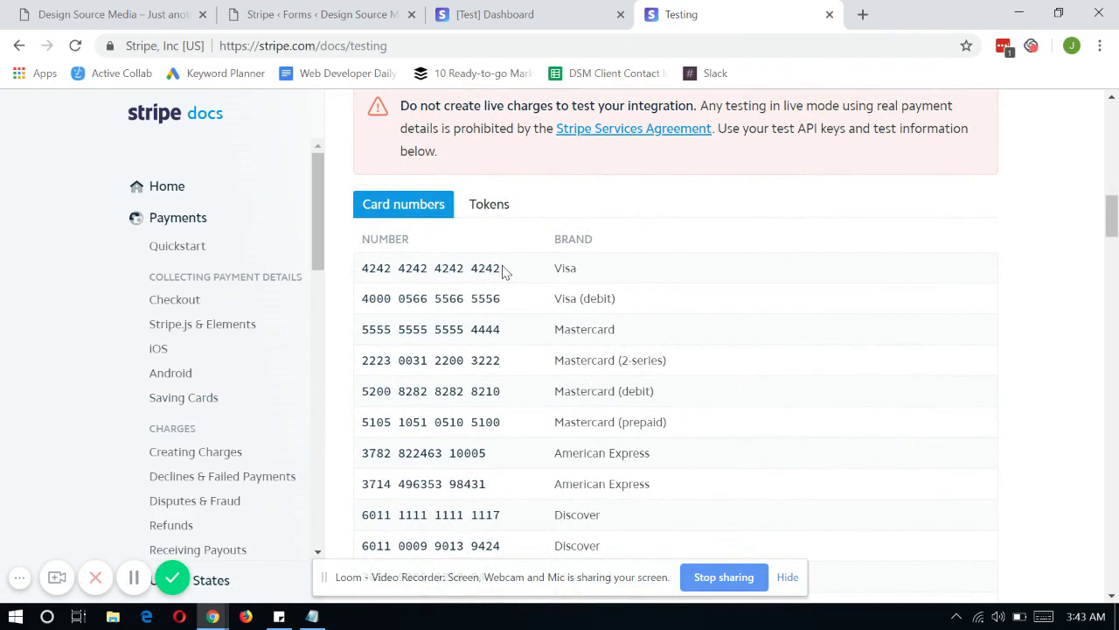
drag(504, 272, 357, 267)
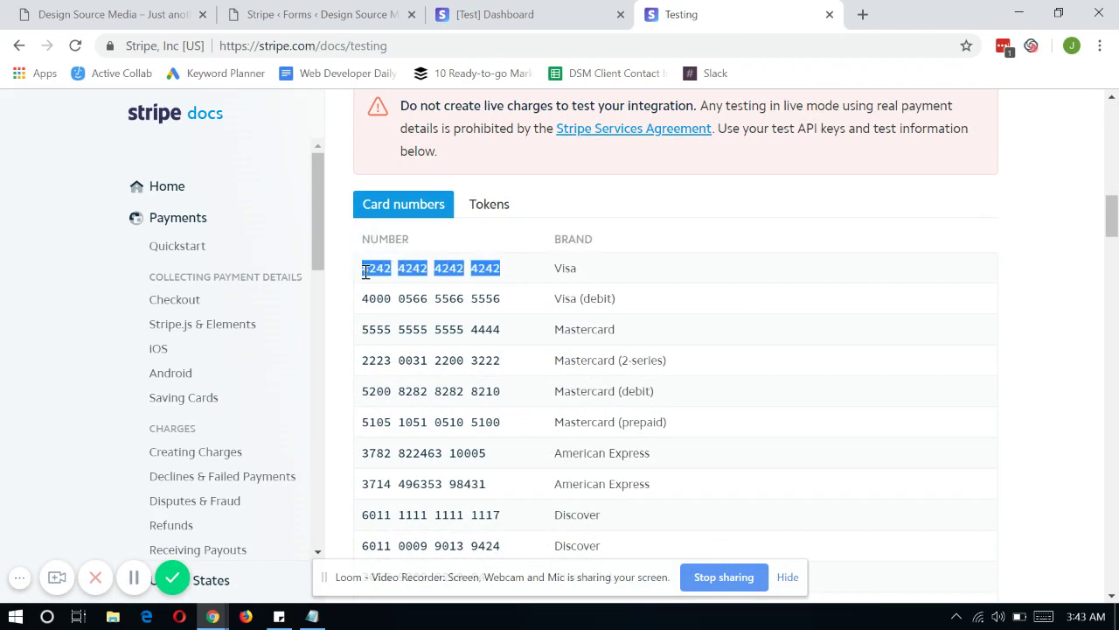
Open the preview of "Form that accepts stripe payment" and choose First Choice as the product
click(323, 14)
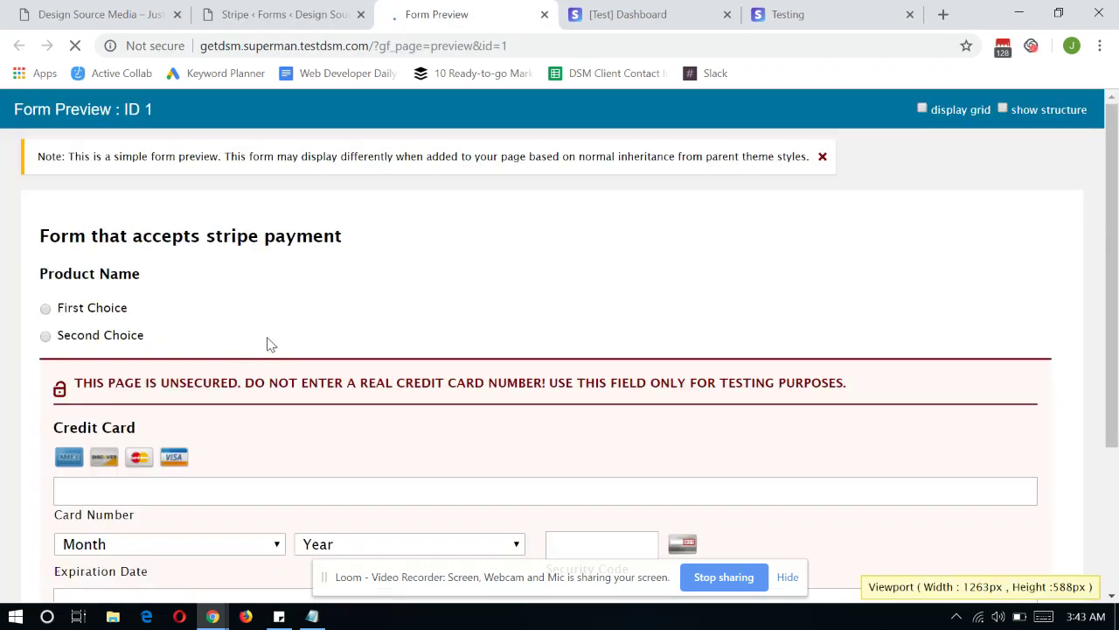
scroll(270, 341, down, 1)
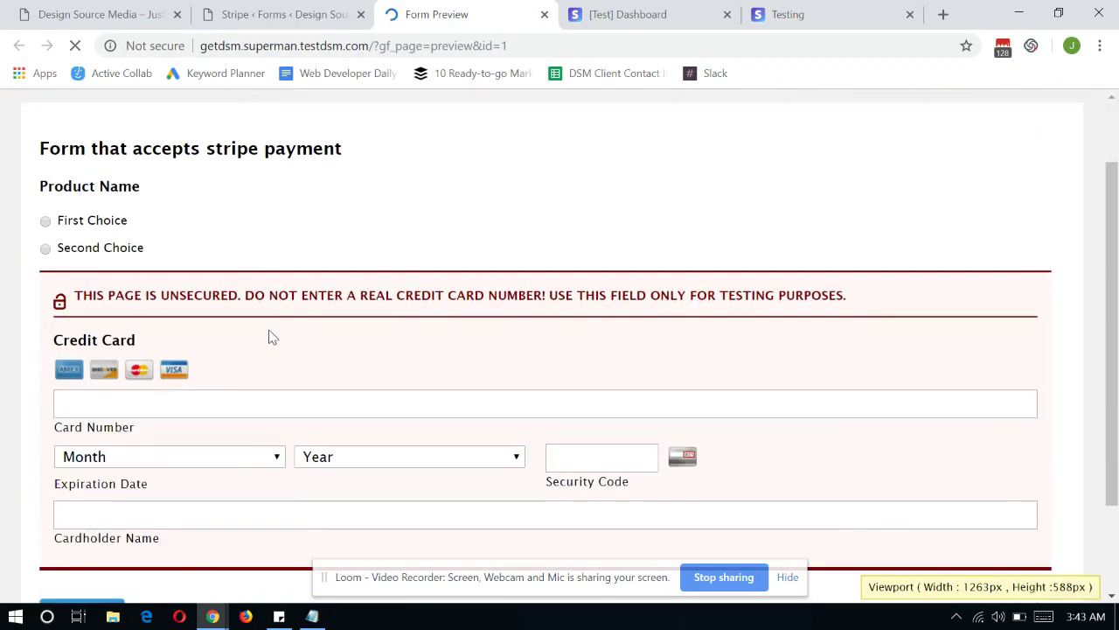
click(49, 221)
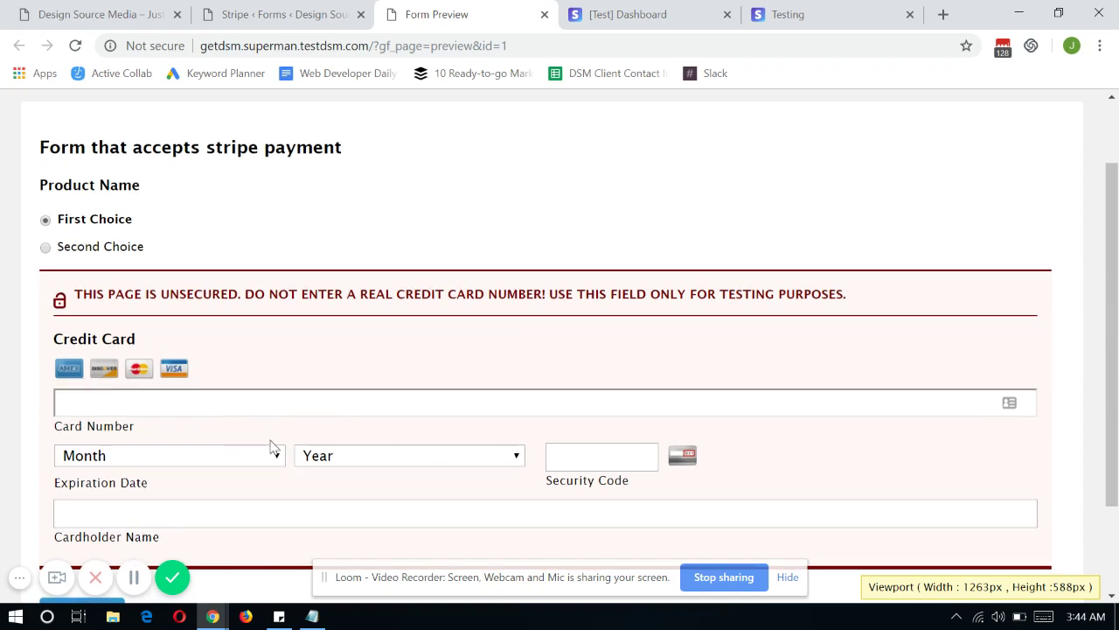
Paste the Visa test number into the Card Number field and clear the number from Cardholder Name
key(ctrl+v)
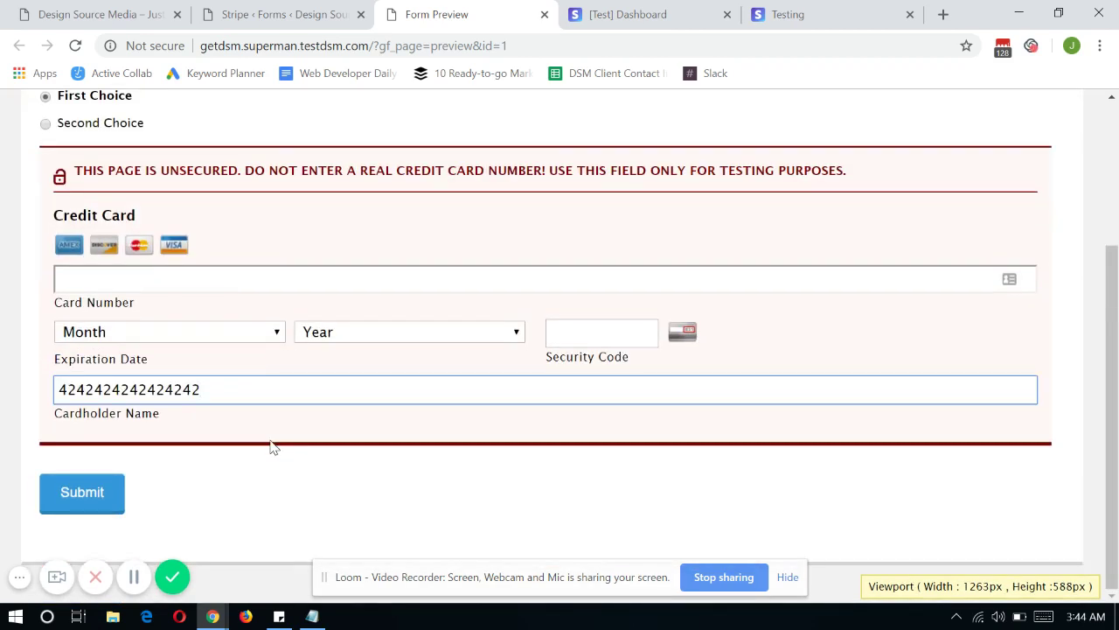
click(183, 283)
key(ctrl+v)
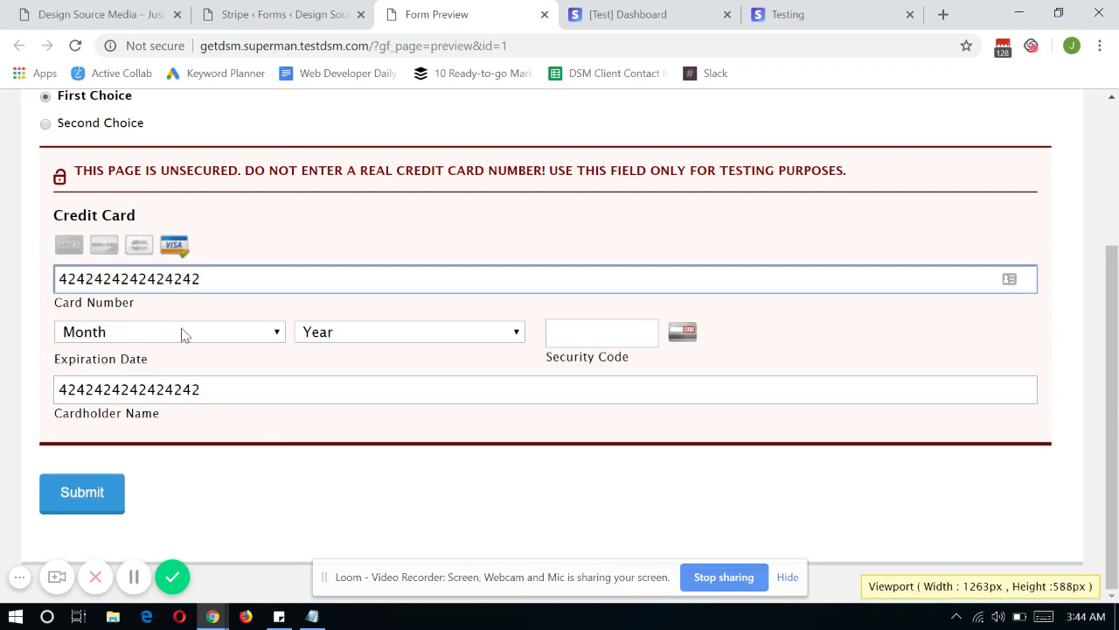
double_click(359, 386)
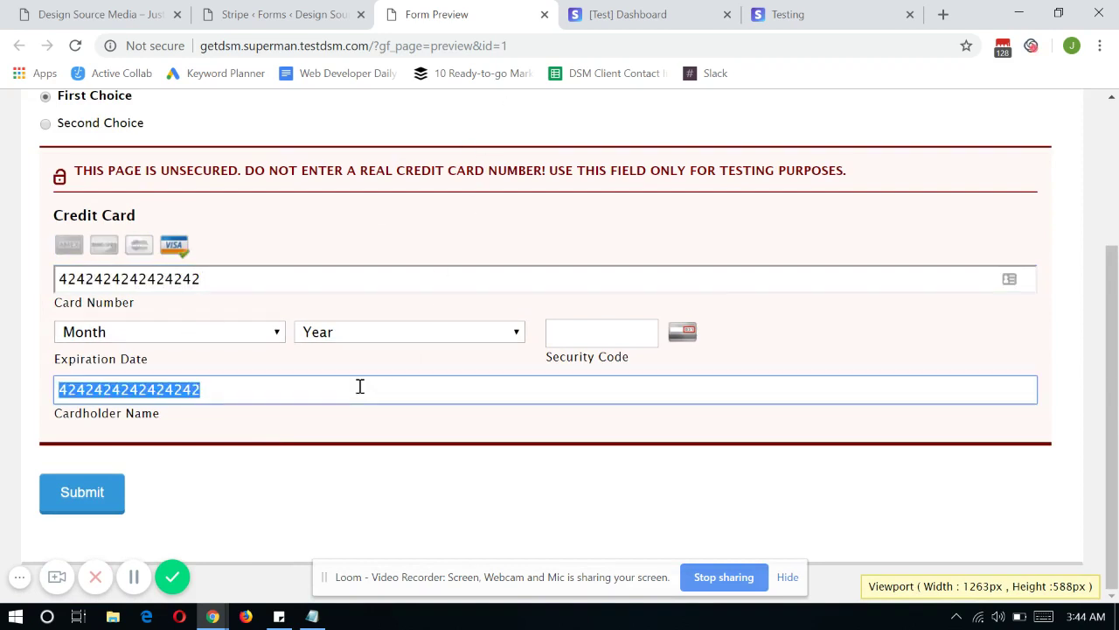
key(BackSpace)
click(769, 14)
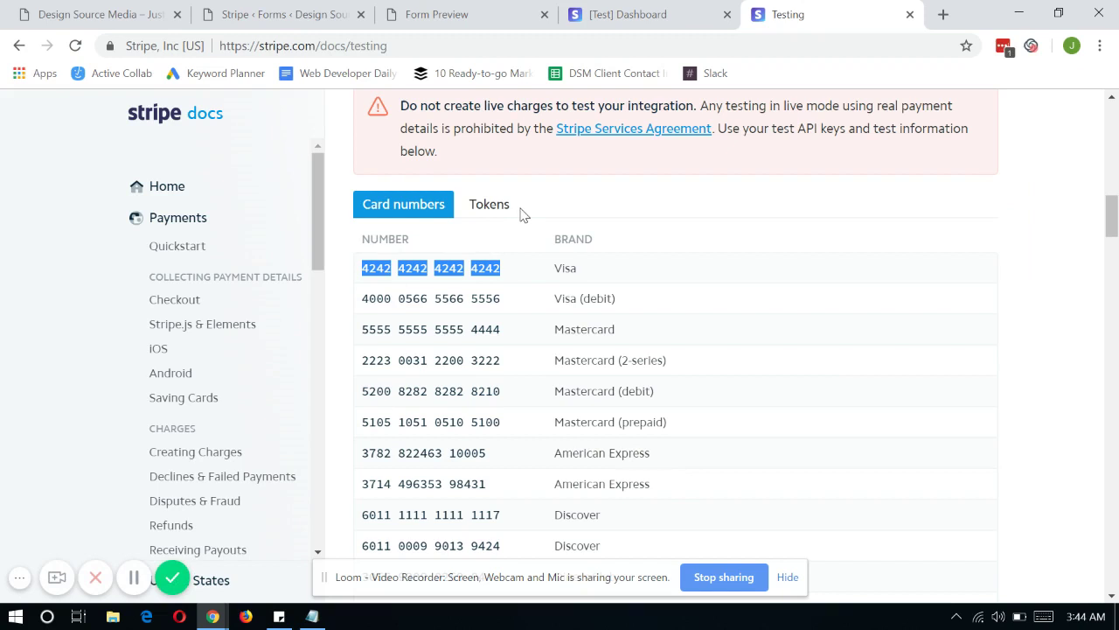
click(437, 14)
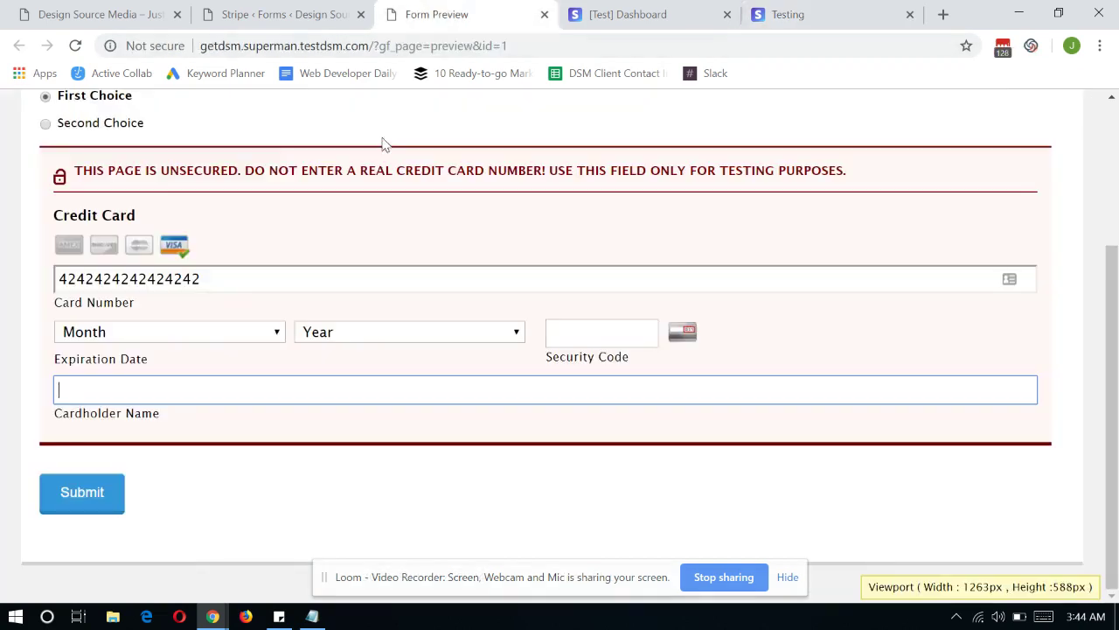
Set the card's expiration date to month 01 and year 2019, and enter a three-digit security code
click(220, 333)
click(210, 374)
click(362, 336)
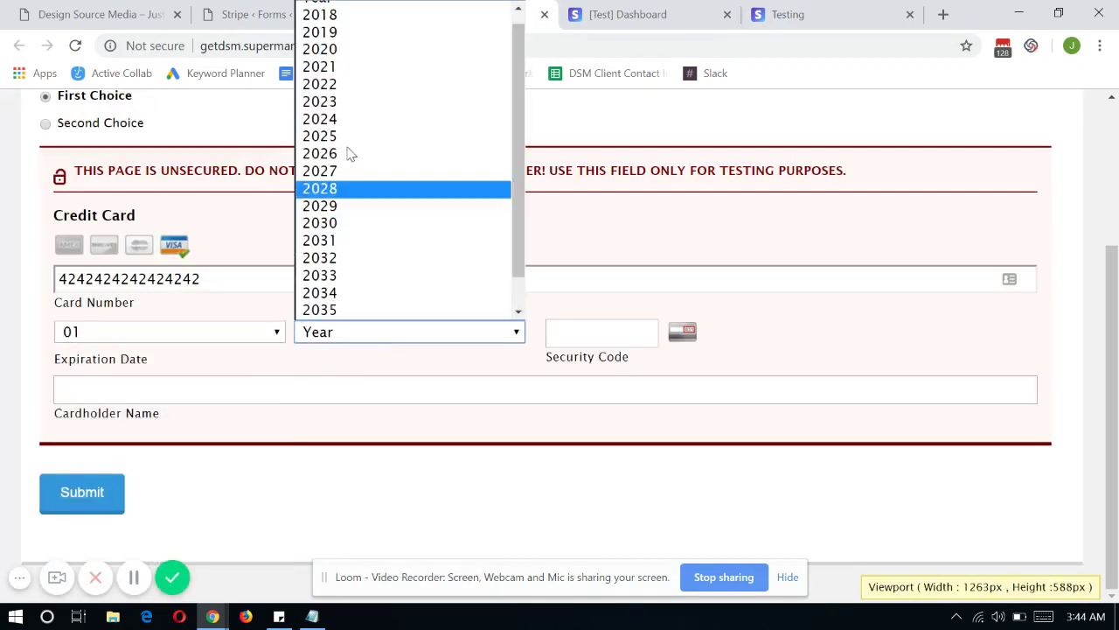
click(343, 35)
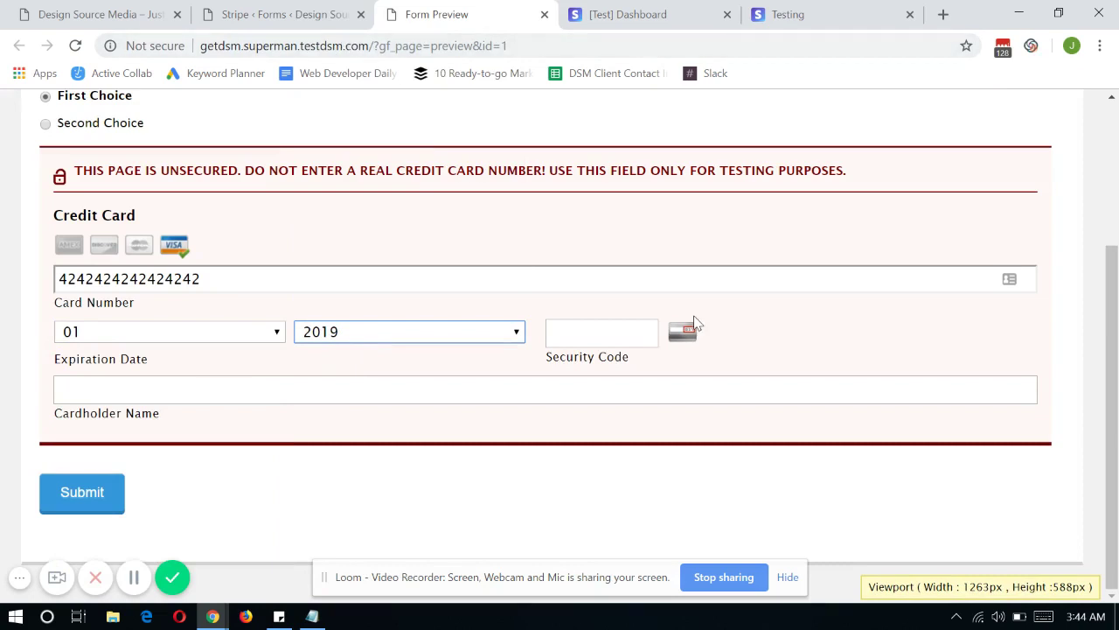
click(609, 324)
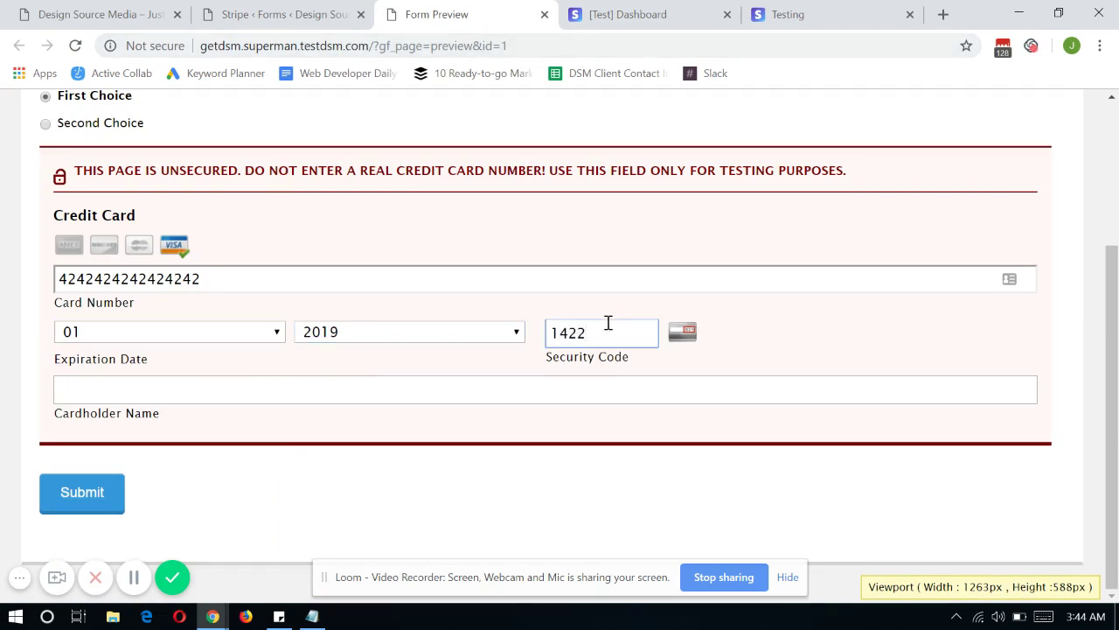
key(BackSpace)
key(Tab)
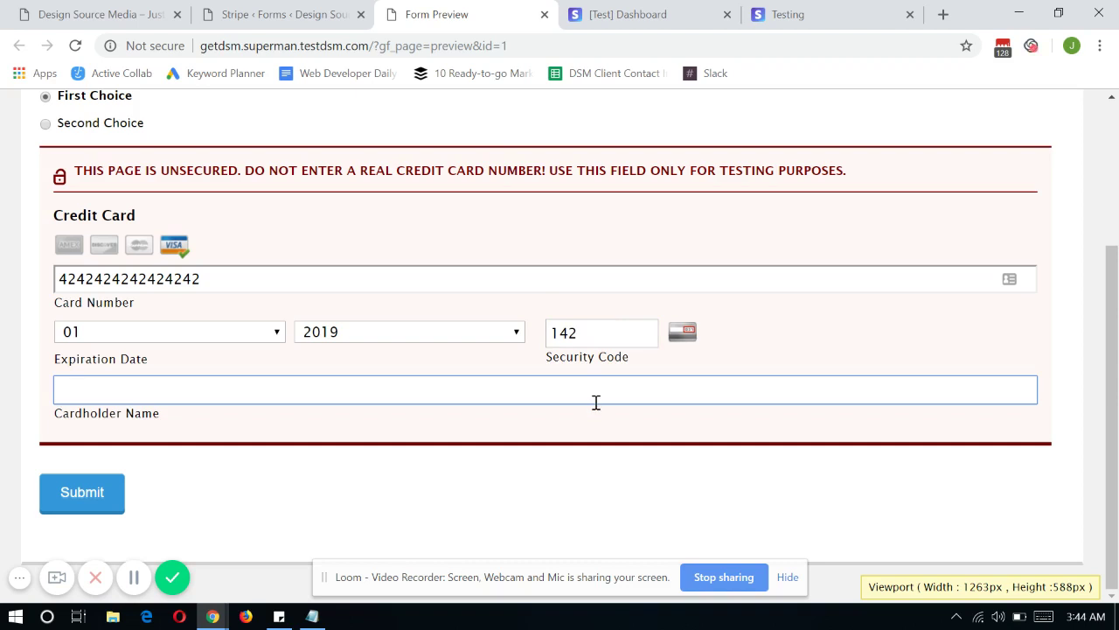
Enter Design Source Media as the cardholder name, submit the form, and dismiss the offer to save the card
text(Design Source Media)
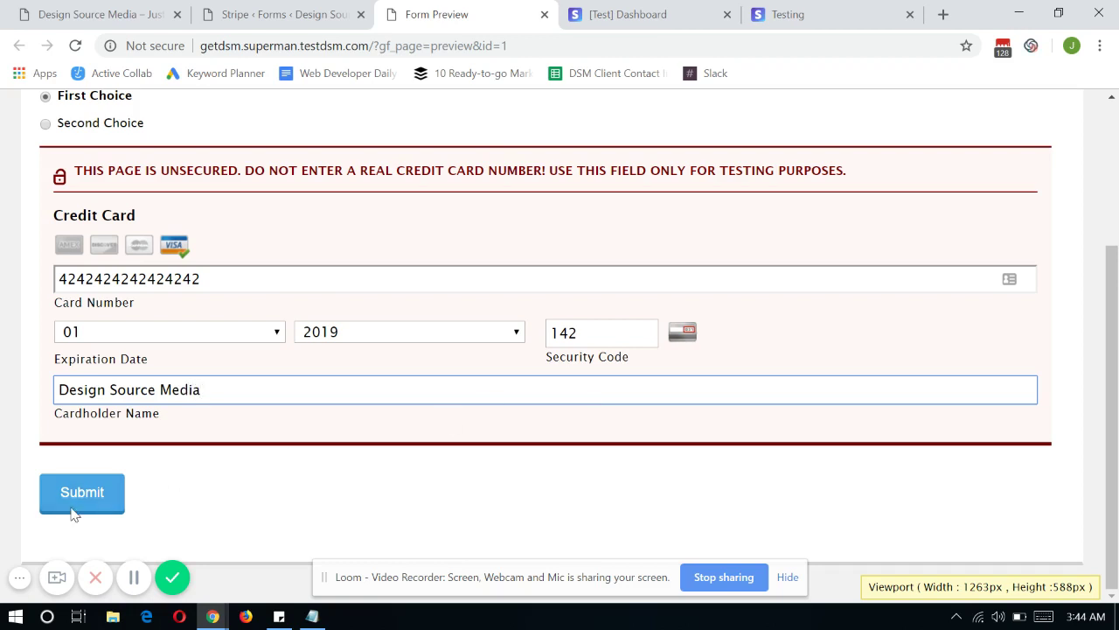
click(77, 500)
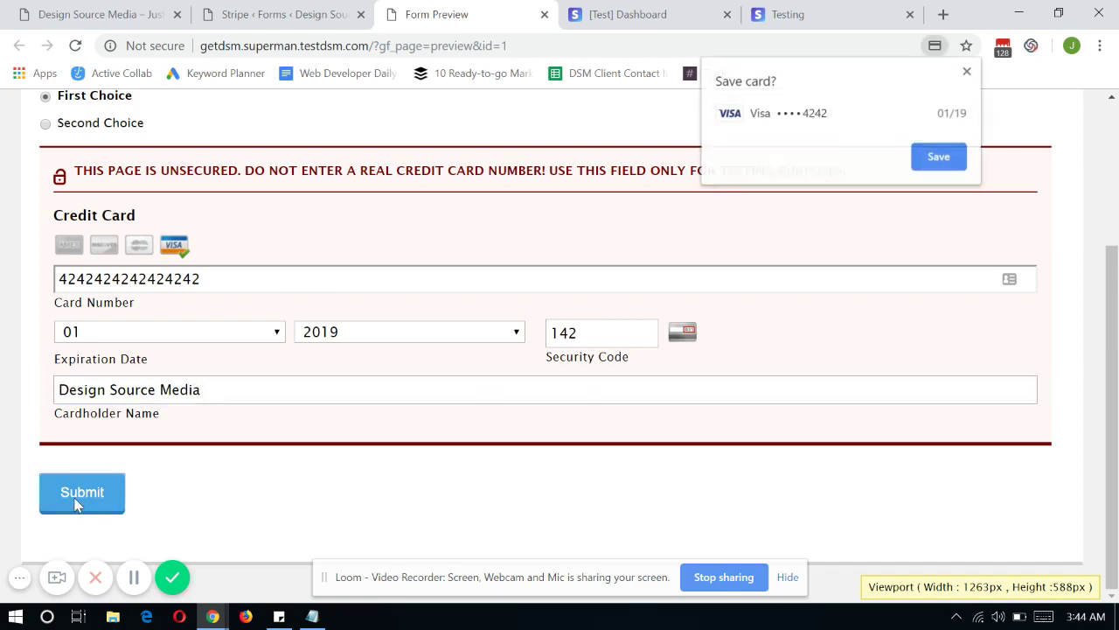
click(967, 71)
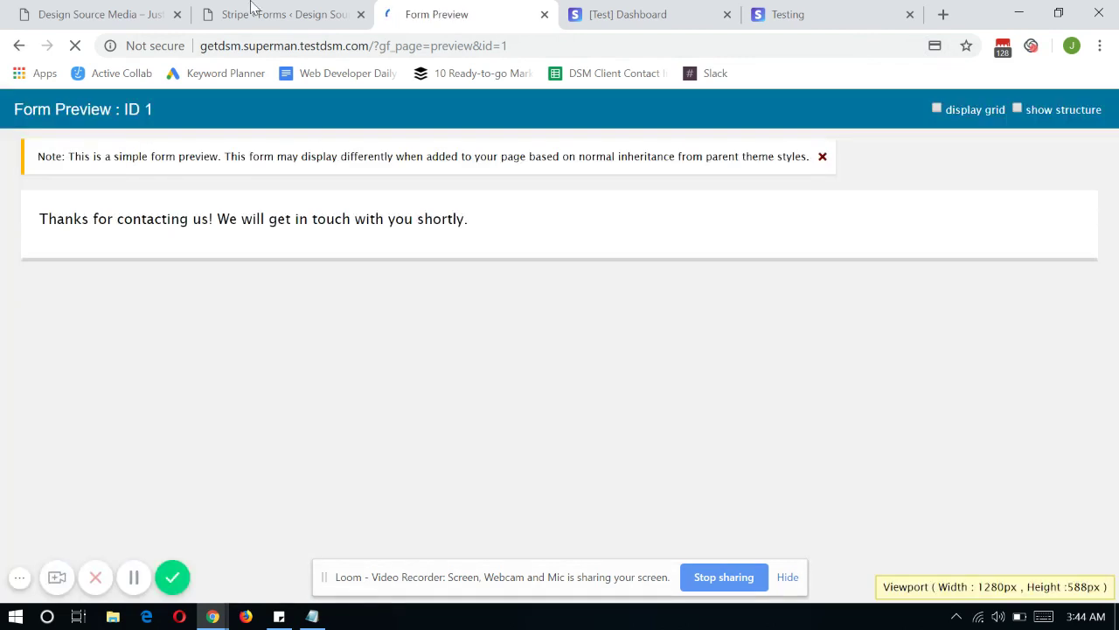
Open the newest payment in the Stripe dashboard's test payments list and review its details, card, logs and events
click(617, 10)
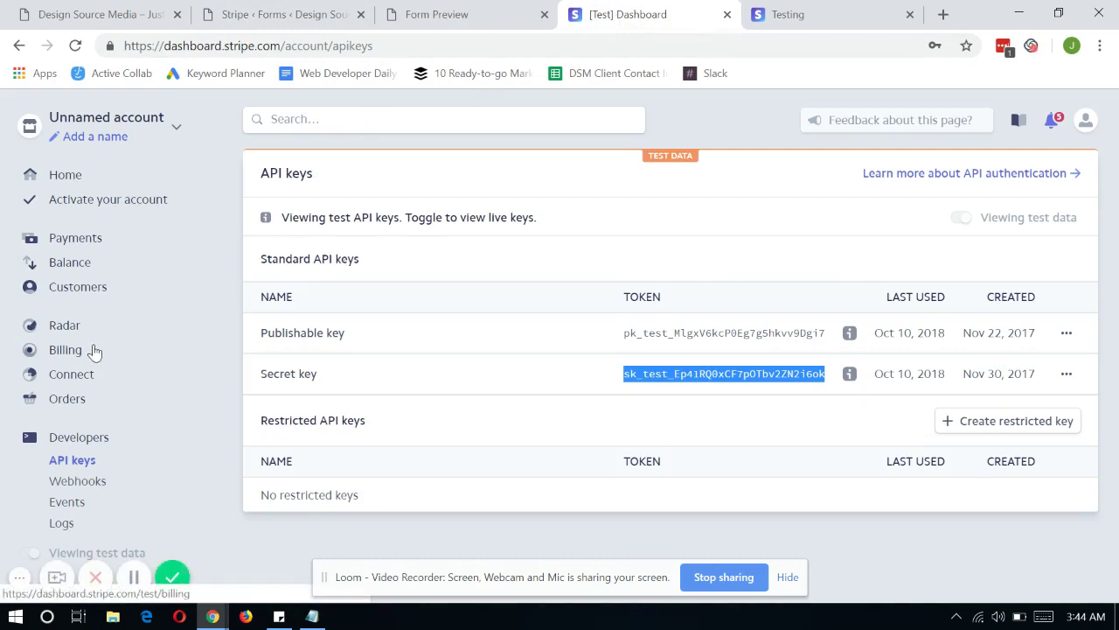
click(89, 243)
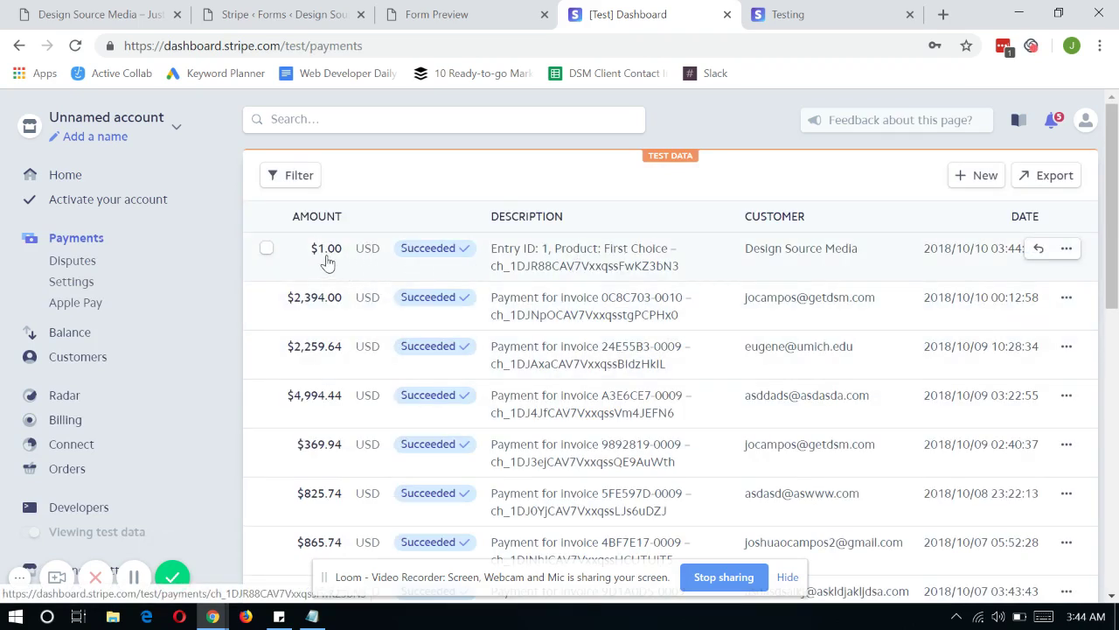
click(774, 256)
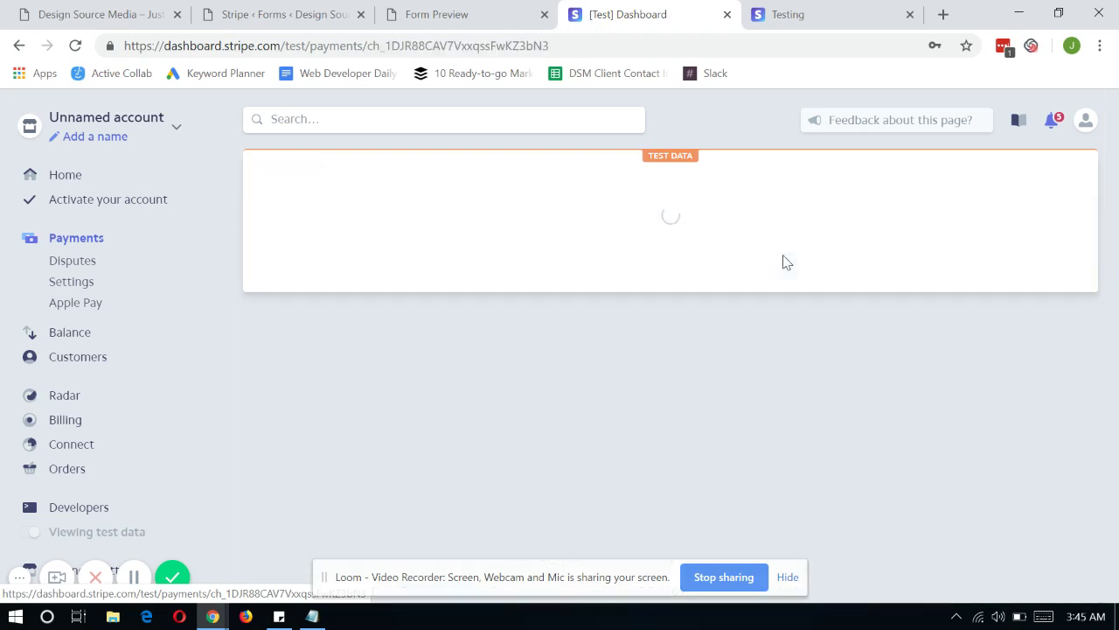
scroll(707, 363, down, 1)
scroll(706, 362, down, 8)
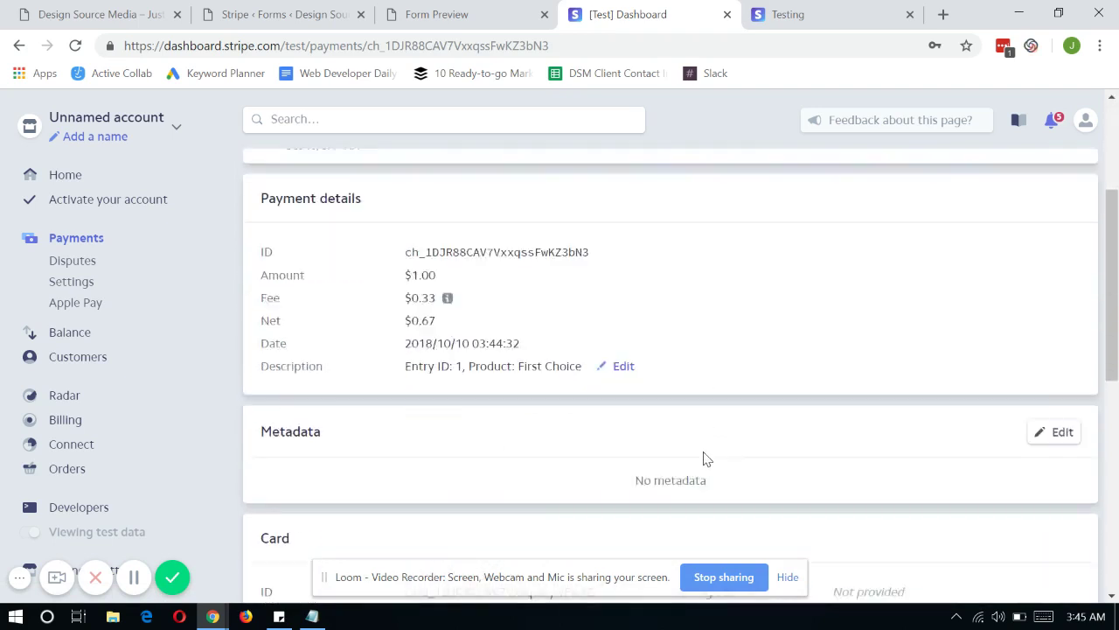
scroll(689, 415, down, 1)
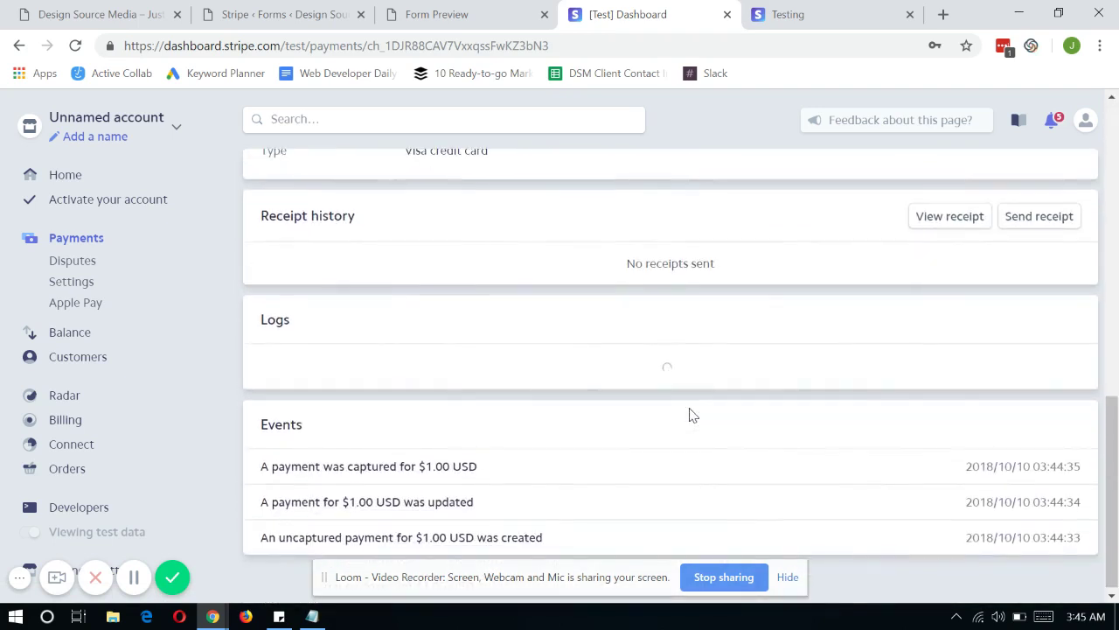